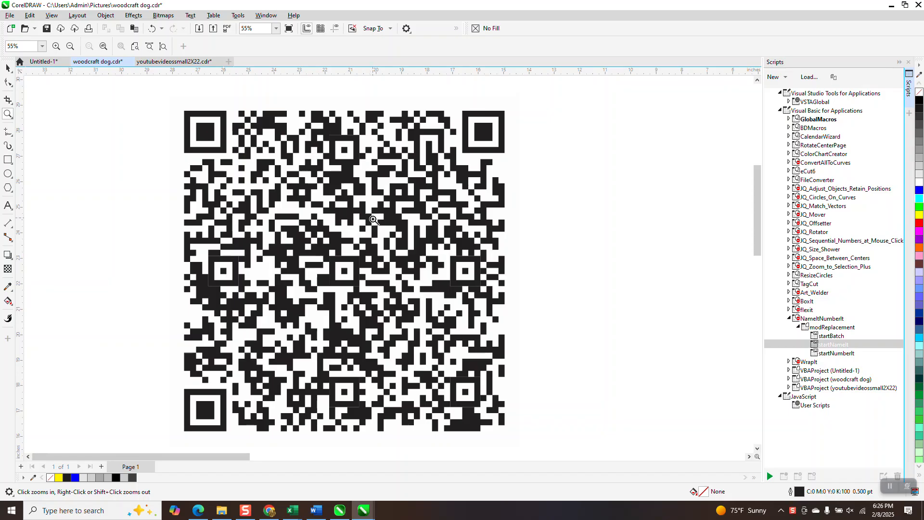
Close the Scripts docker and frame the Double Dog Ranch badge at the page corner
scroll(390, 245, down, 3)
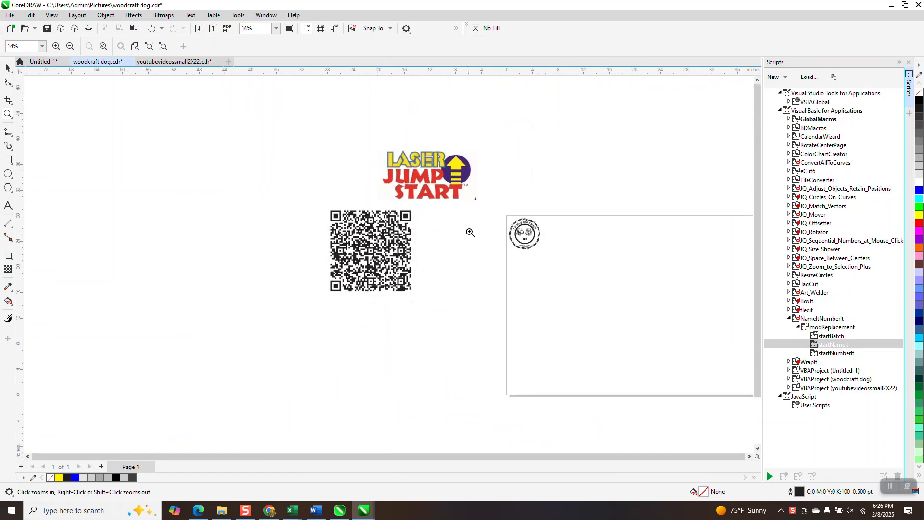
click(909, 63)
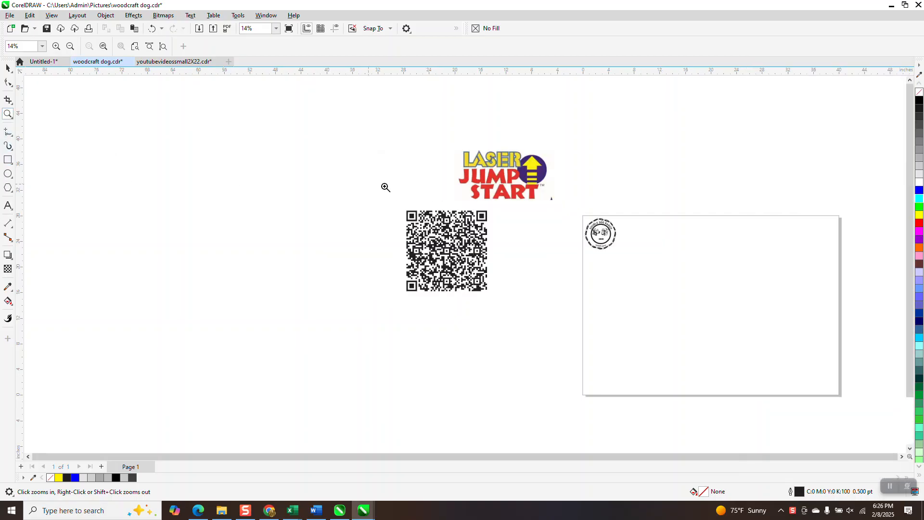
drag(582, 215, 657, 268)
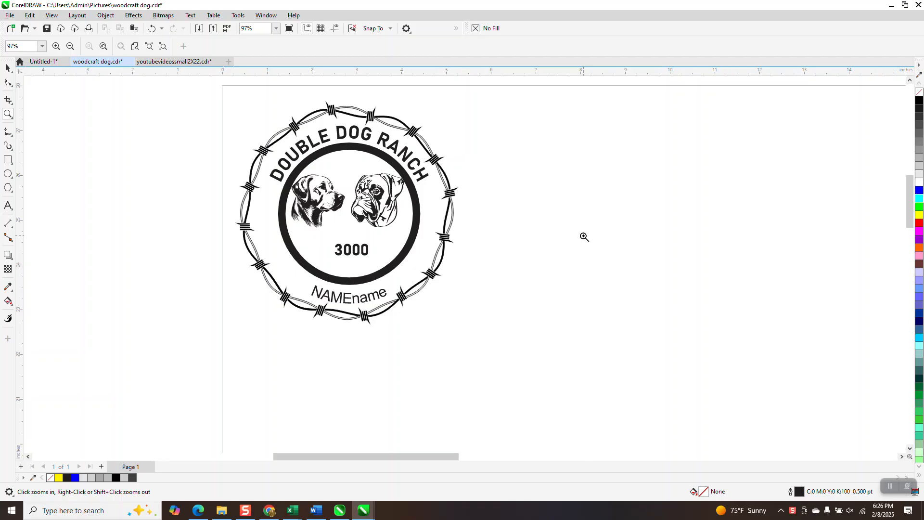
Break the curved NAMEname text at the bottom of the badge apart from its path and delete it
click(8, 68)
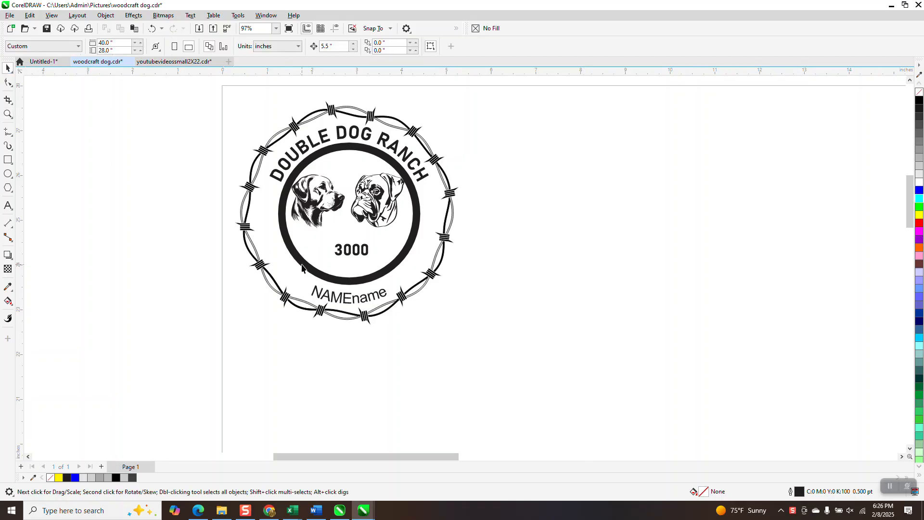
click(385, 294)
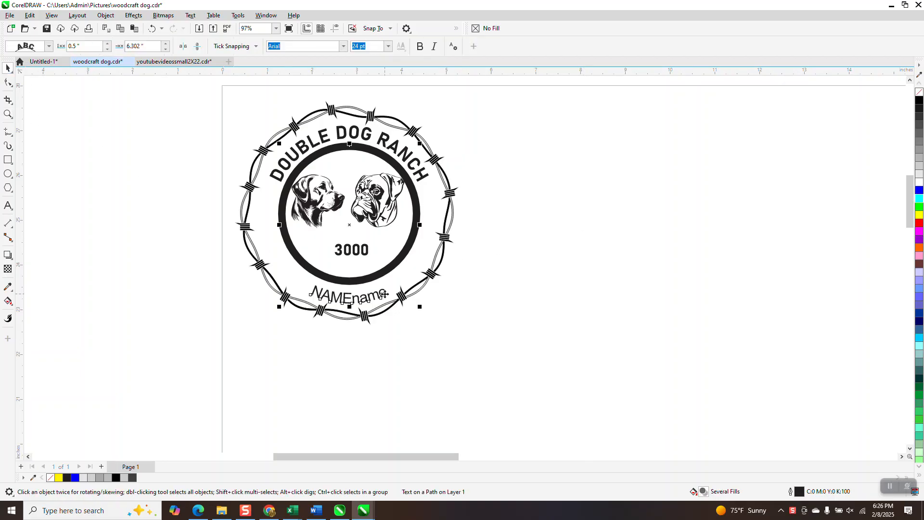
click(105, 15)
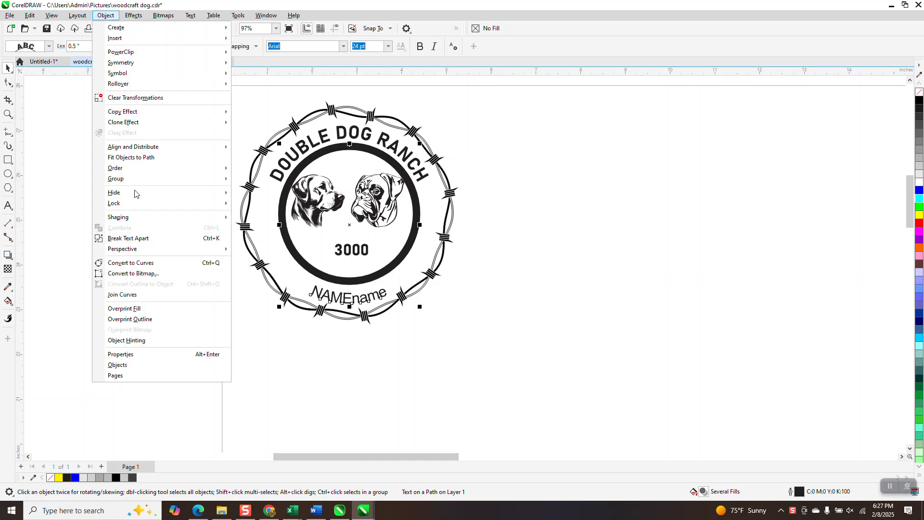
click(128, 238)
click(385, 292)
key(Delete)
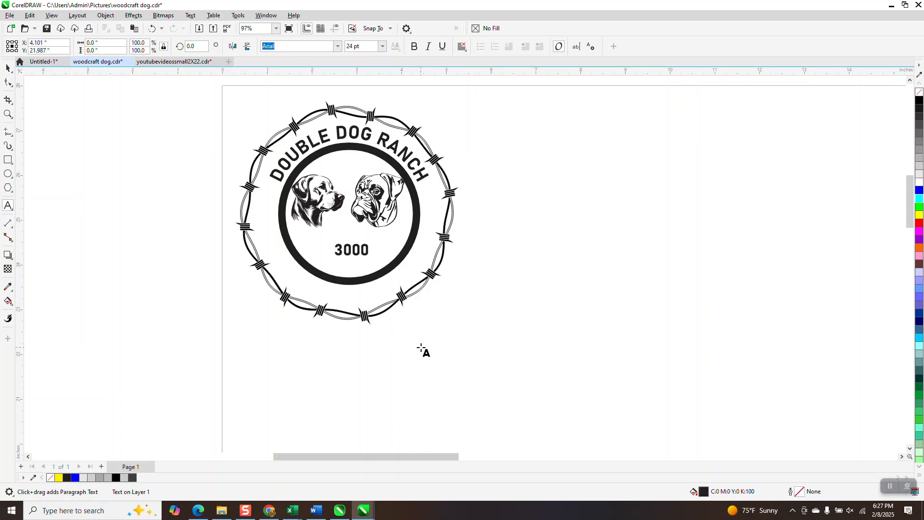
Add the artistic text NAME3 below the badge and enlarge it to about 37.4 pt
text(name)
key(BackSpace)
key(BackSpace)
key(BackSpace)
key(BackSpace)
text(NAME)
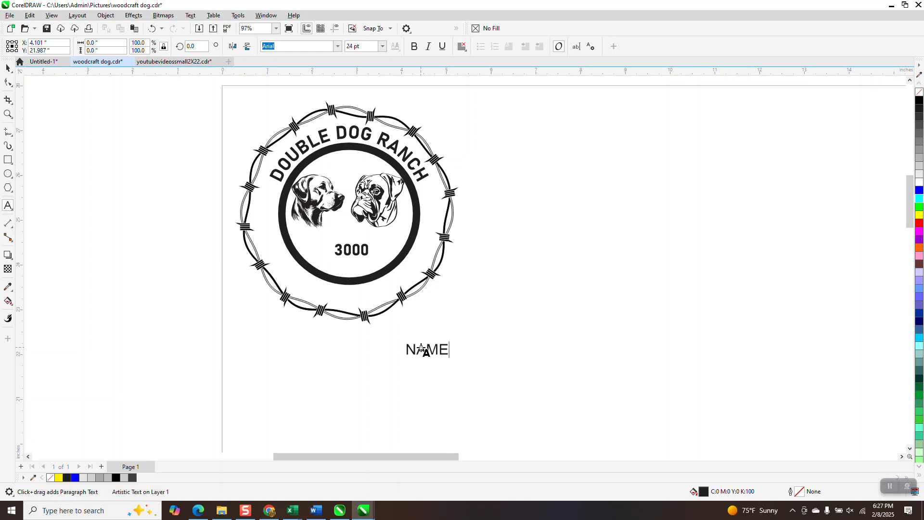
text(3)
drag(460, 360, 488, 368)
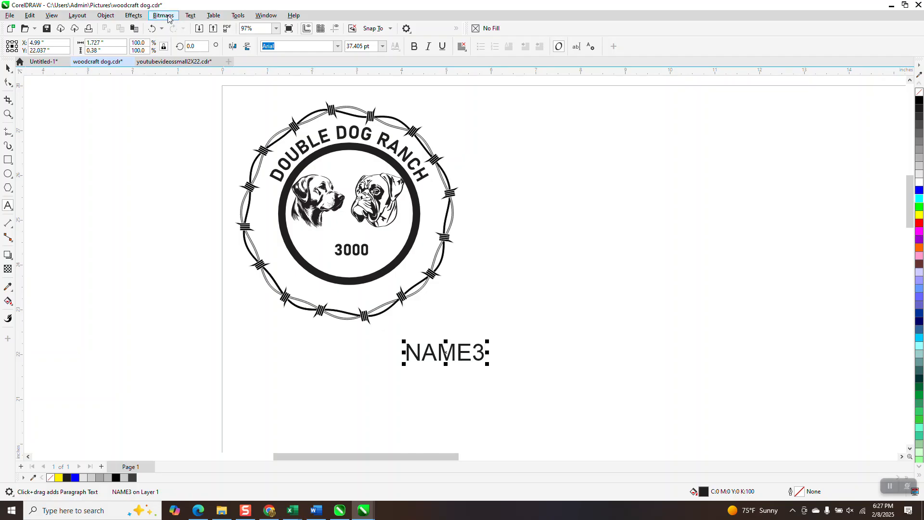
Fit the NAME3 text to the bottom of the black ring and mirror it horizontally and vertically so it reads upright
click(191, 15)
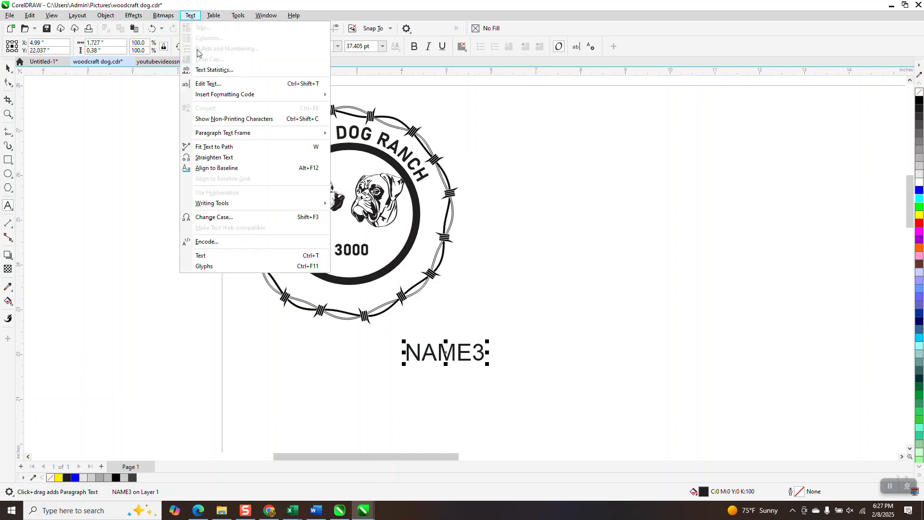
click(214, 147)
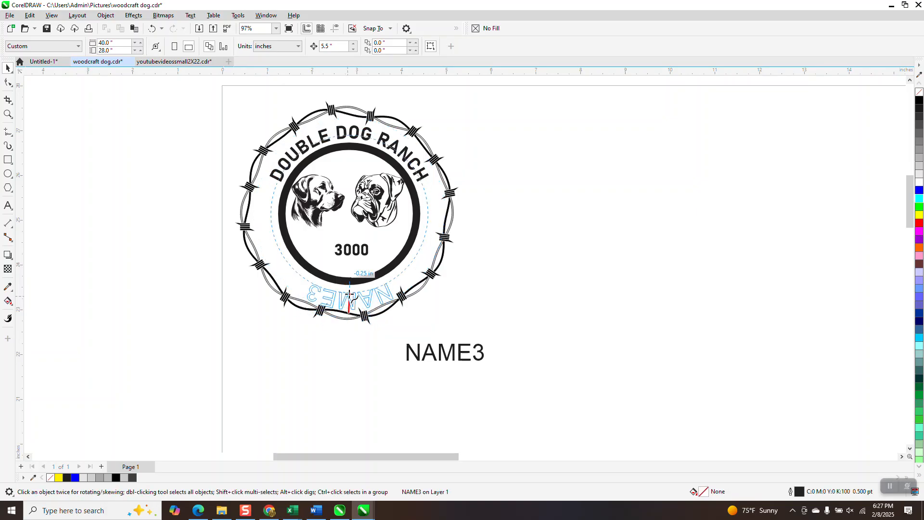
click(349, 291)
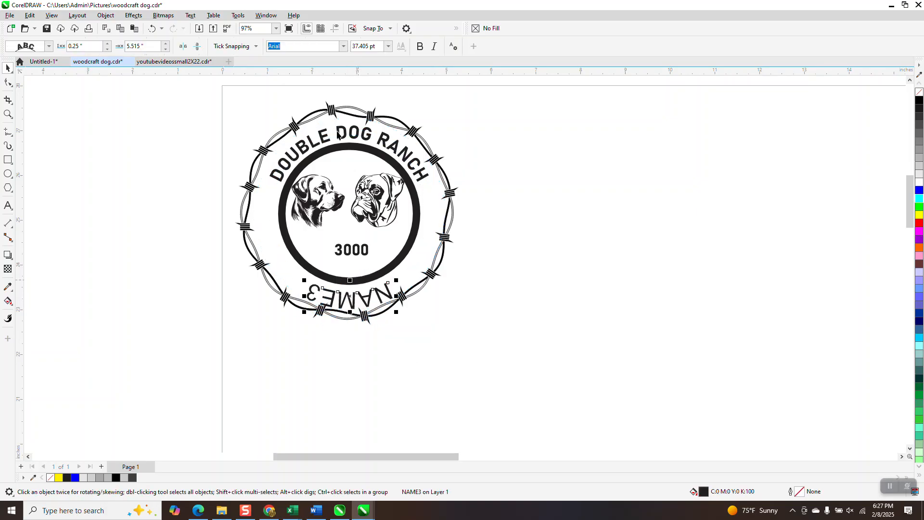
click(197, 47)
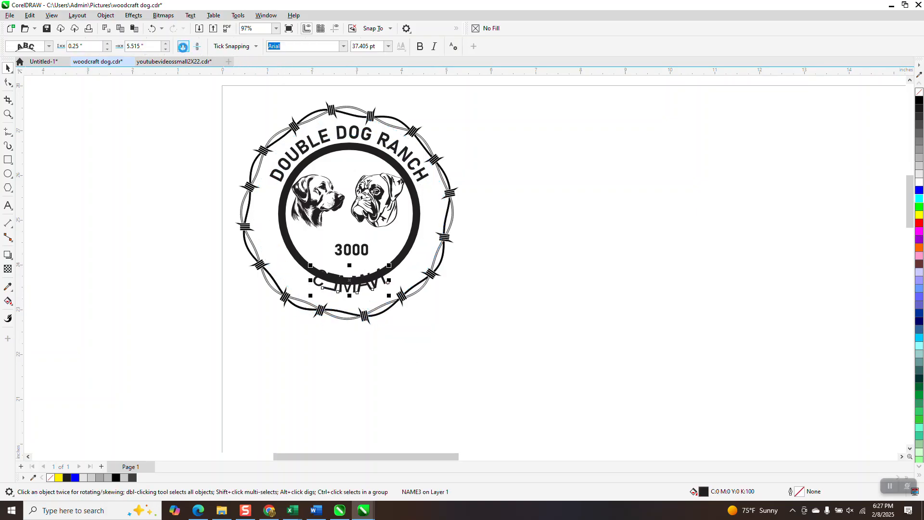
Move the curved NAME3 text outward to a distance of 0.5 inches from its path, between the ring and the barbed wire
drag(350, 287, 355, 294)
click(8, 114)
drag(283, 236, 472, 365)
click(13, 71)
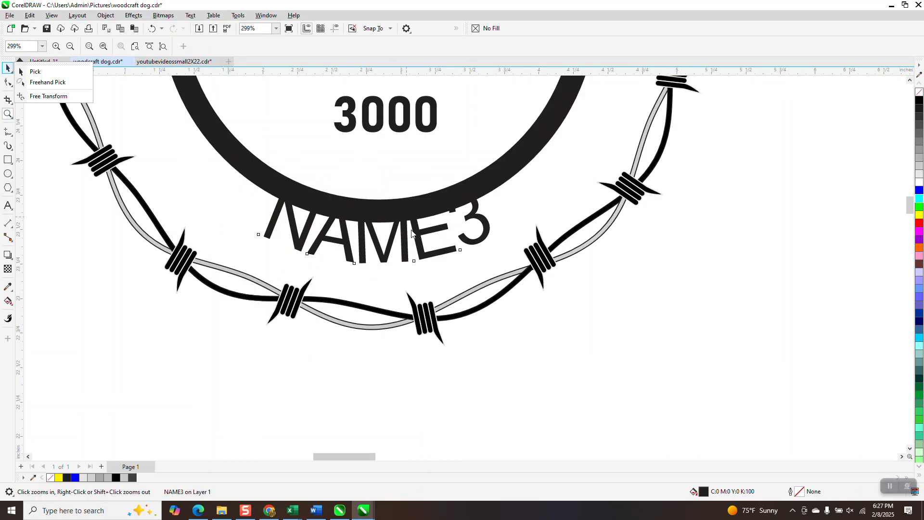
click(35, 72)
click(390, 231)
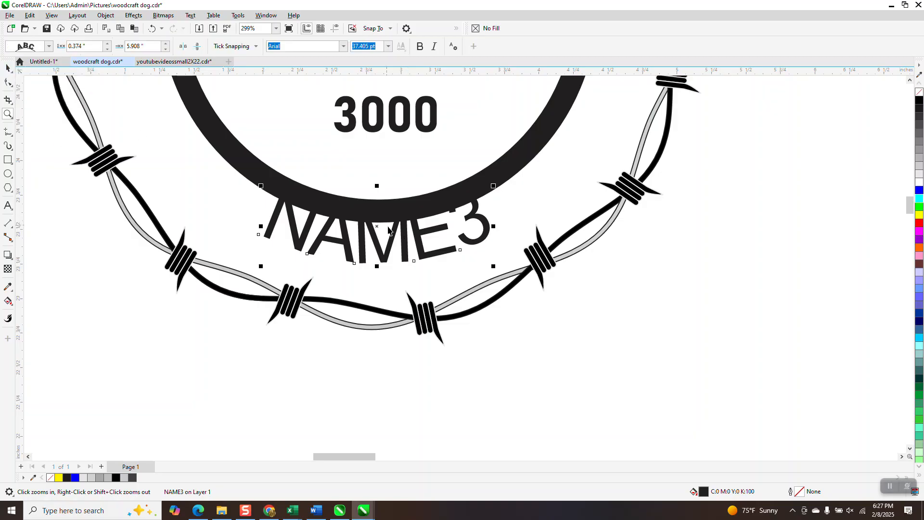
drag(379, 225, 379, 237)
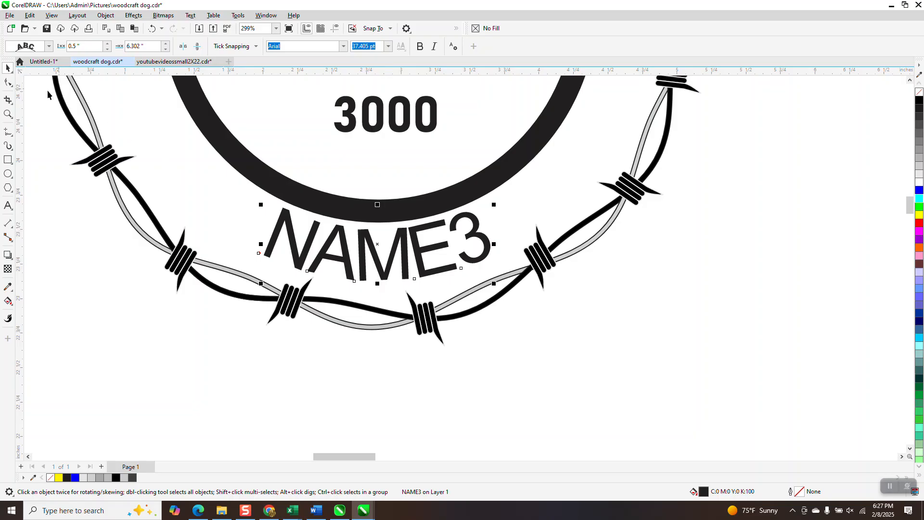
Widen the letter spacing of the curved NAME3 text with the Shape tool so it spreads along the ring
click(14, 87)
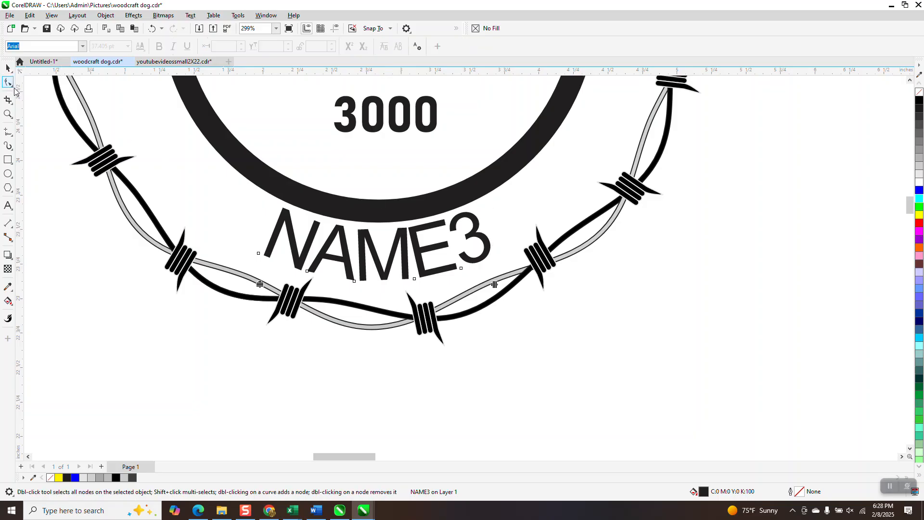
drag(494, 285, 577, 258)
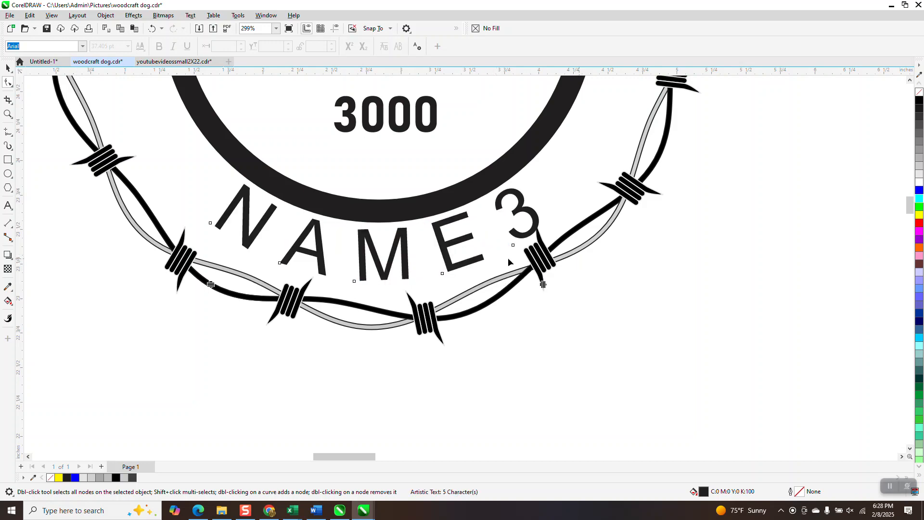
scroll(508, 262, down, 3)
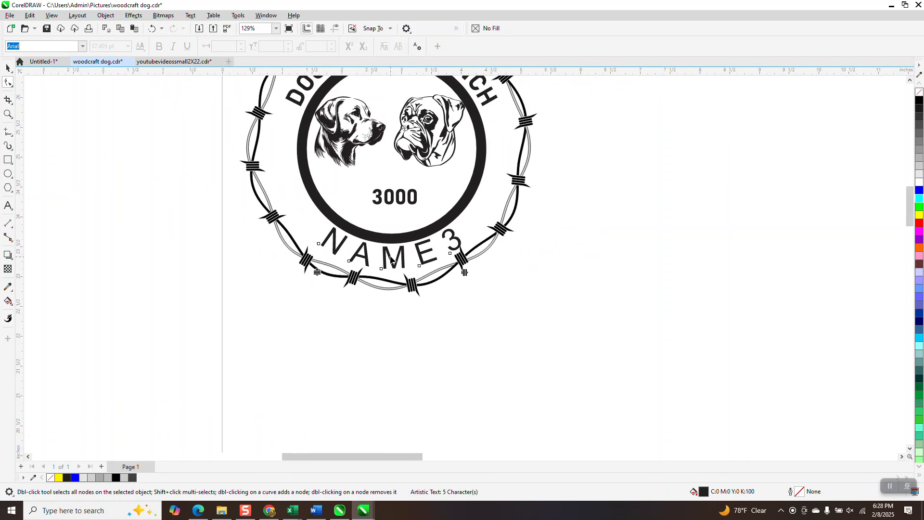
scroll(387, 294, down, 2)
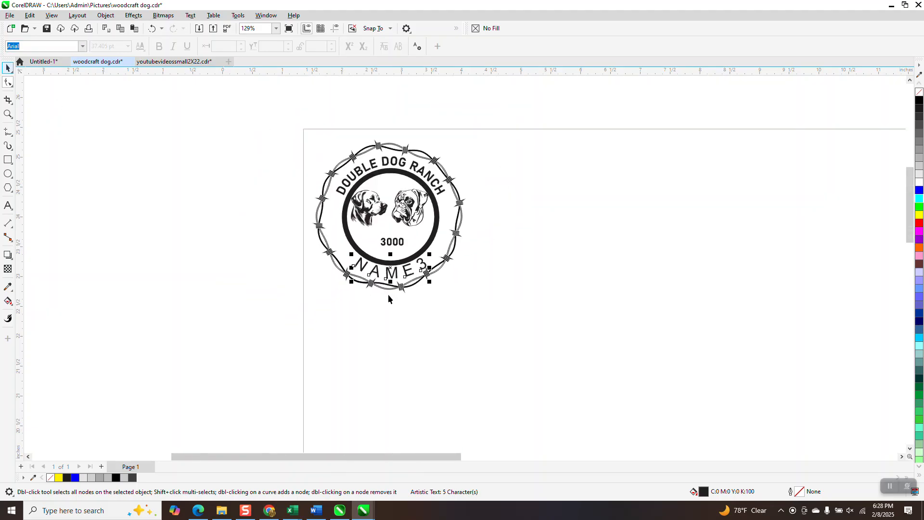
Select the whole badge and duplicate it five times to form a row of six across the page
key(space)
drag(286, 121, 488, 315)
key(ctrl+d)
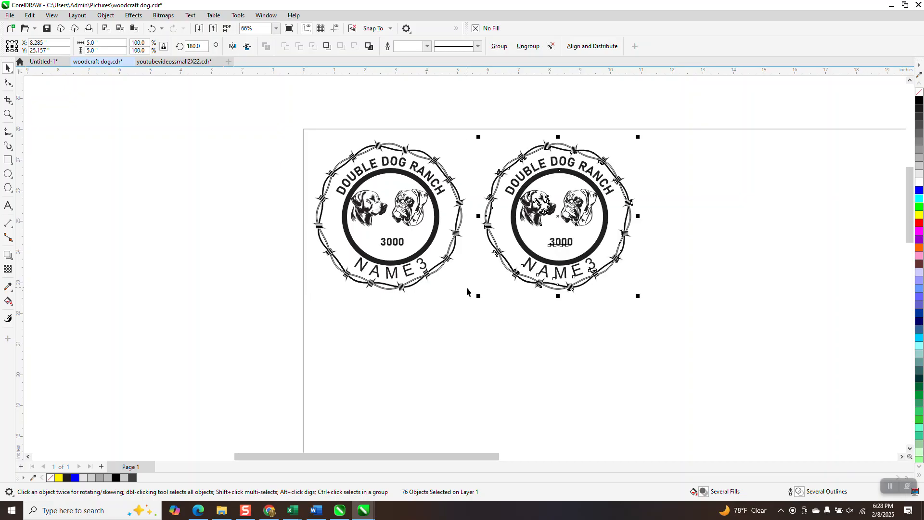
key(ctrl+d)
key(ctrl+d)
key(ctrl+d)
scroll(379, 327, down, 4)
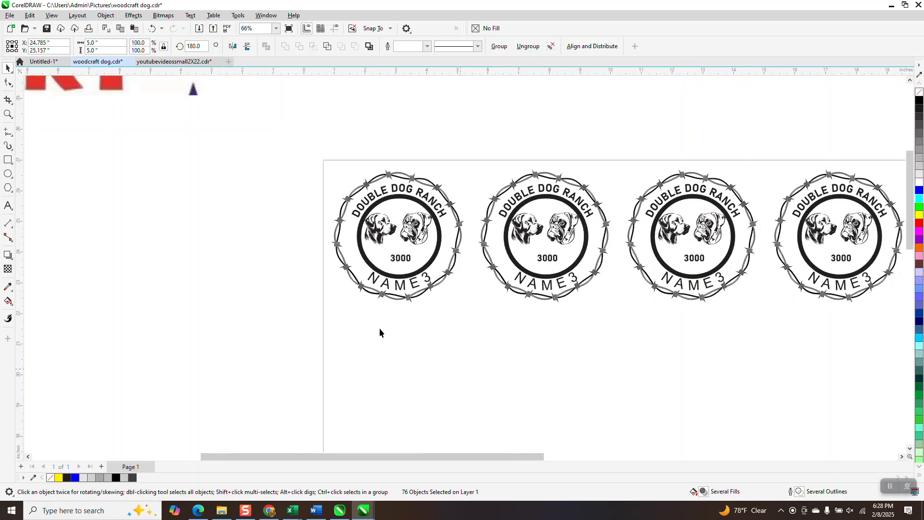
key(ctrl+d)
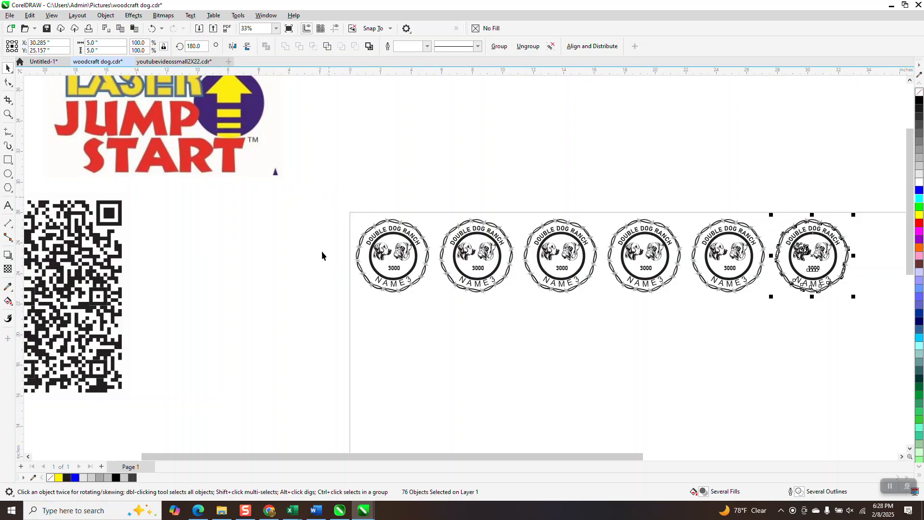
Switch to Excel and open the recent NAMEname workbook
click(292, 509)
right_click(294, 505)
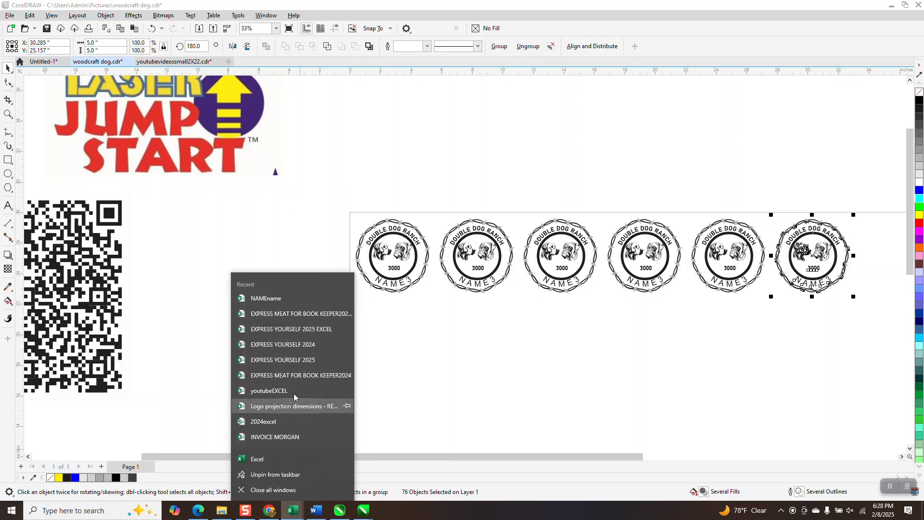
click(266, 300)
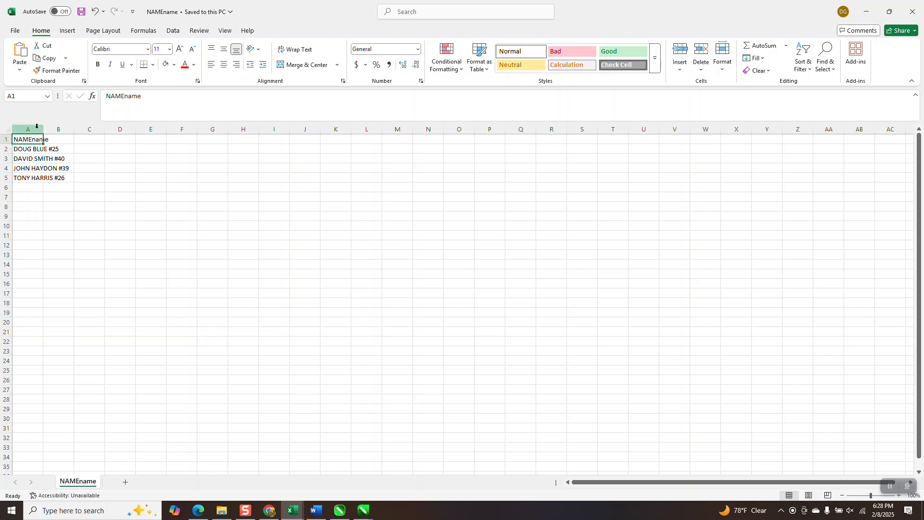
Replace the heading in cell A1 with NAME3
text(na)
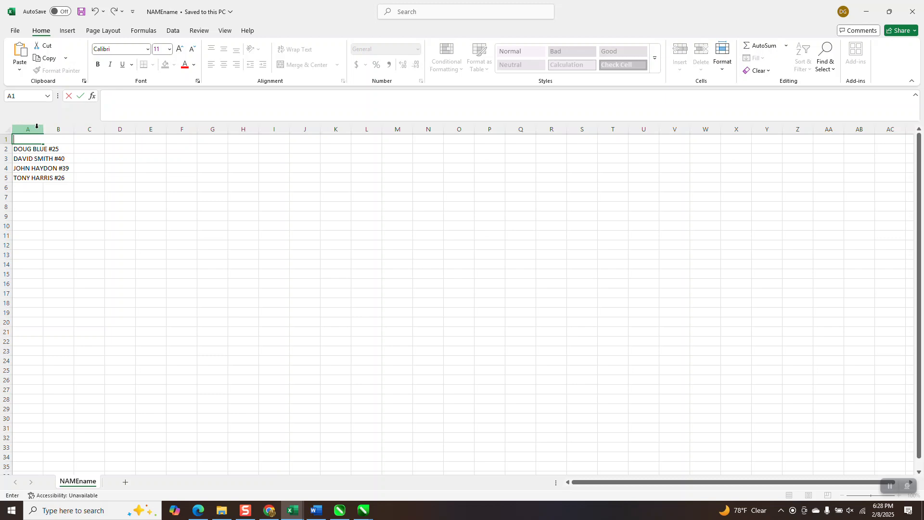
text(me)
key(BackSpace)
key(BackSpace)
key(BackSpace)
text(NAME3)
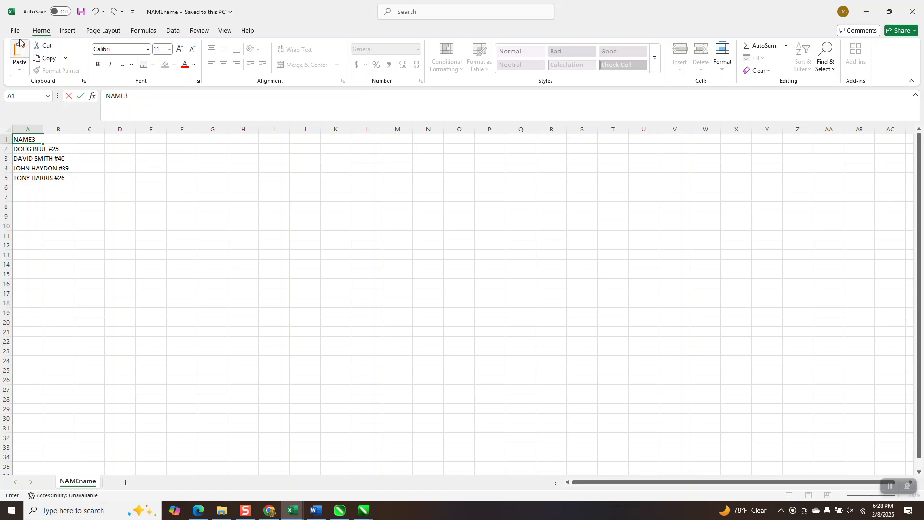
Remove the # numbers after the names in cells A2 to A5
click(58, 148)
double_click(58, 148)
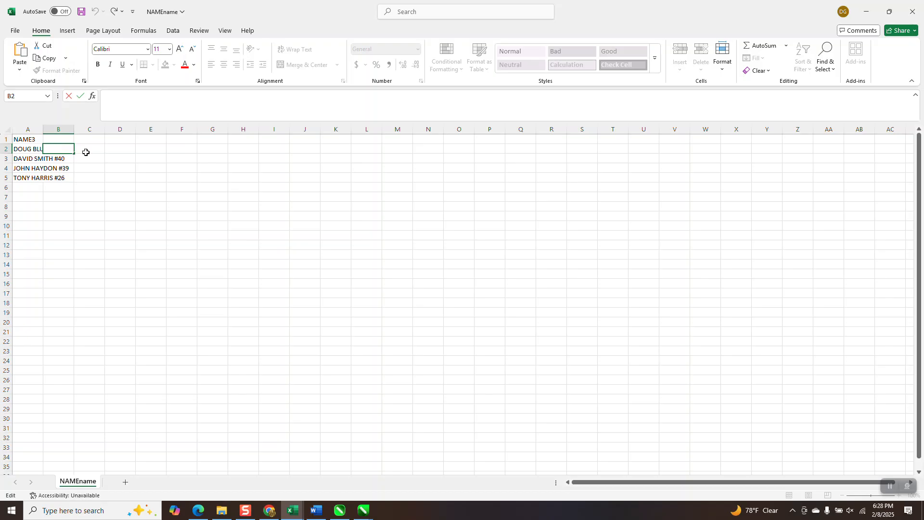
click(27, 149)
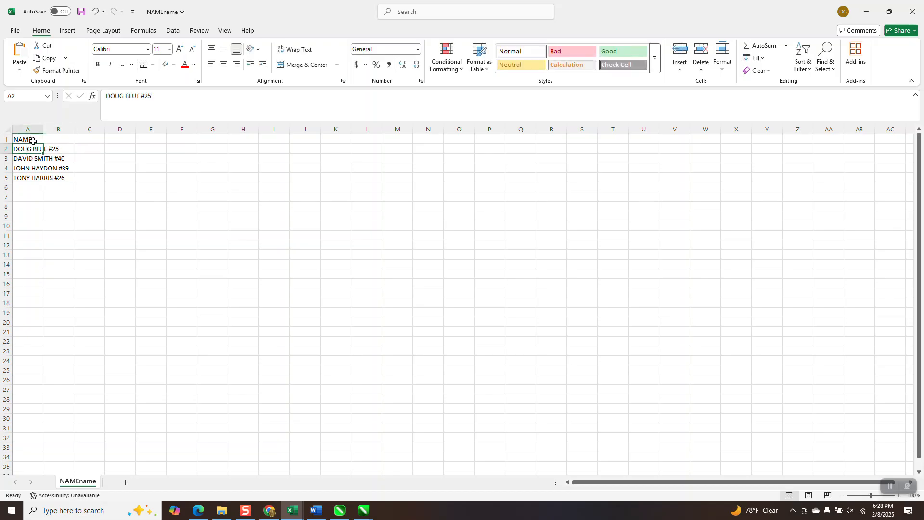
key(F2)
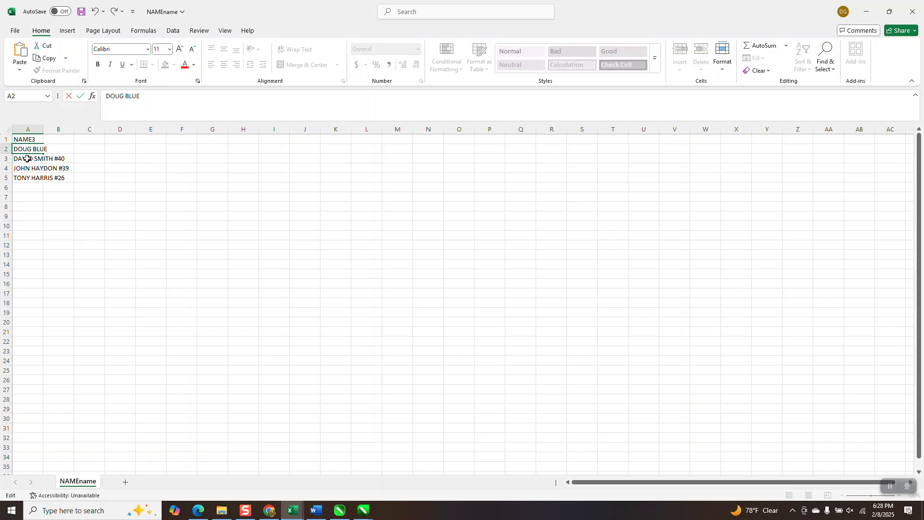
click(29, 158)
key(F2)
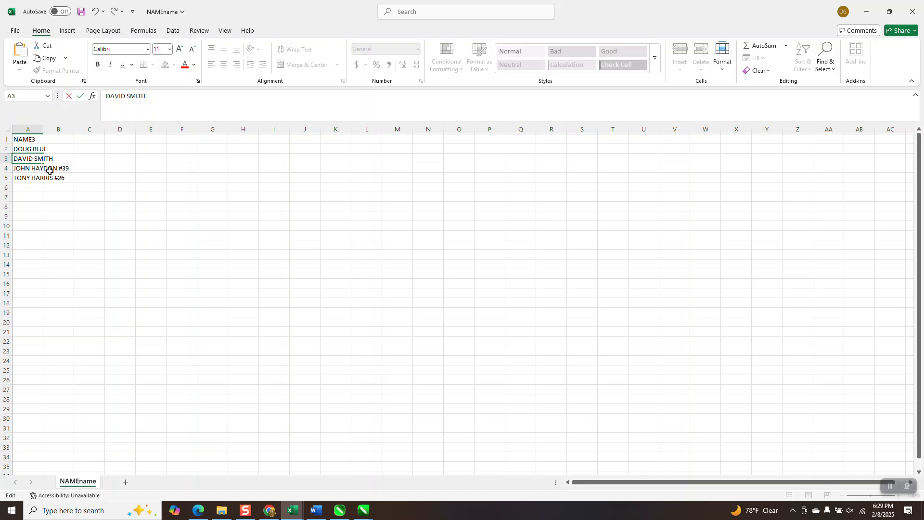
double_click(48, 168)
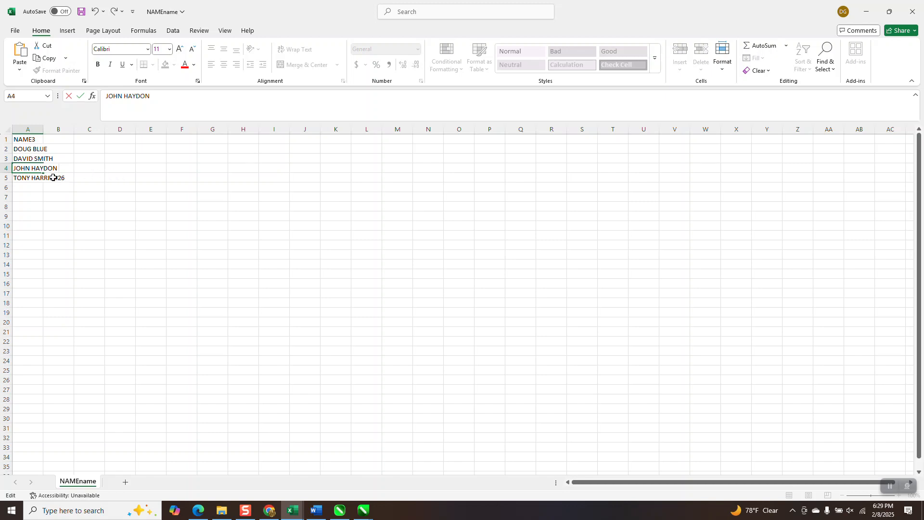
click(48, 179)
double_click(33, 177)
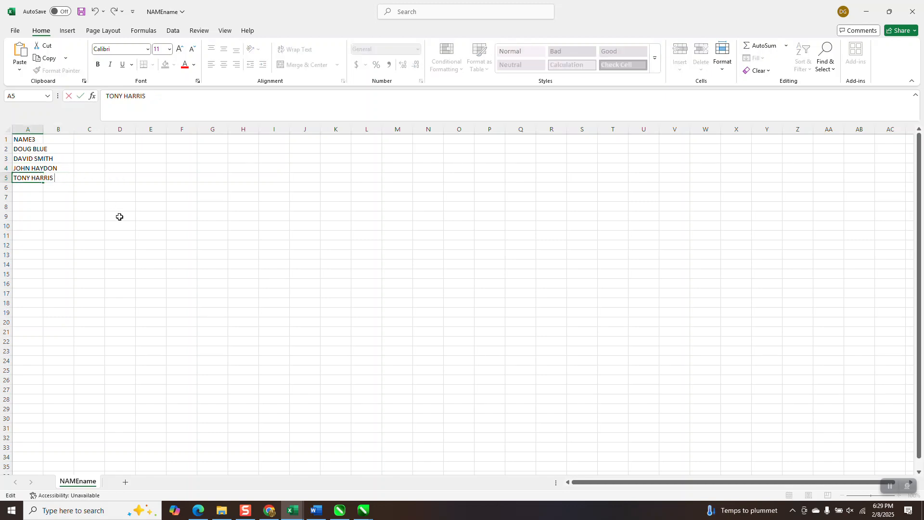
Finish editing cell A5 and add another entry in cell A6 that repeats the name in cell A3
click(32, 186)
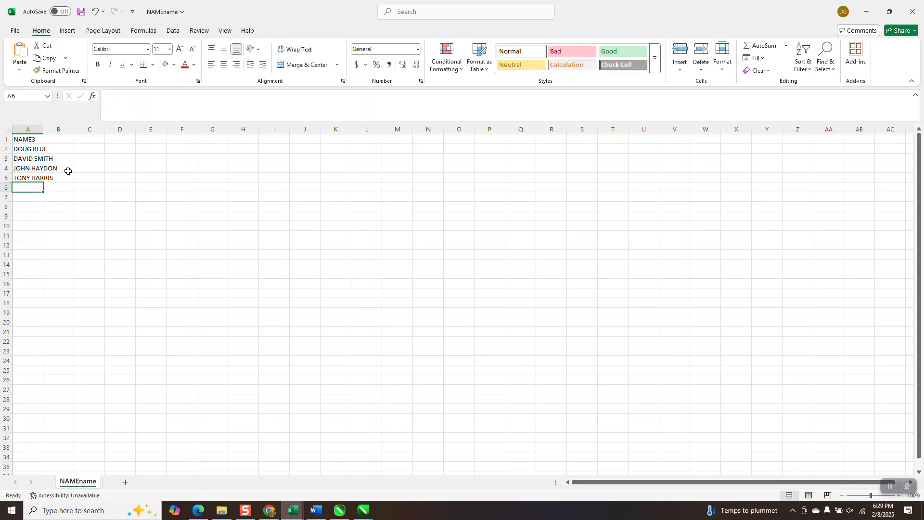
text(d)
key(BackSpace)
key(BackSpace)
text(dave)
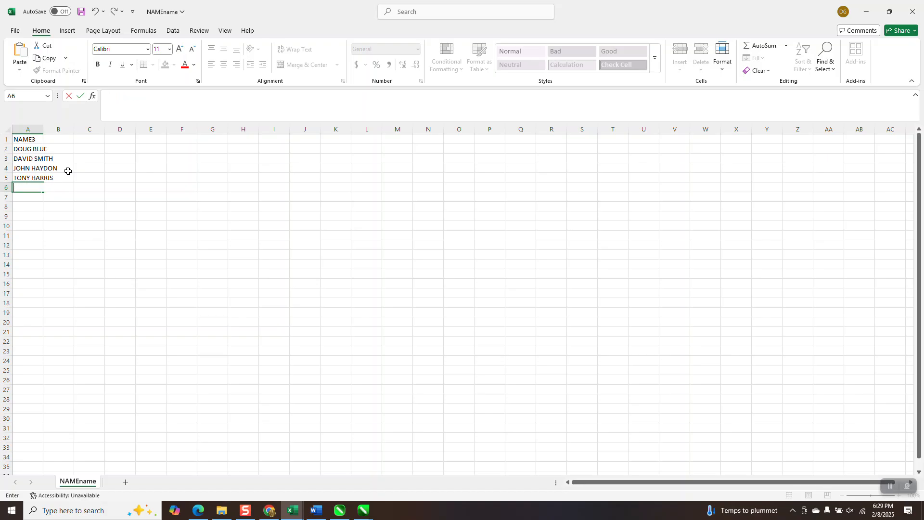
text(da)
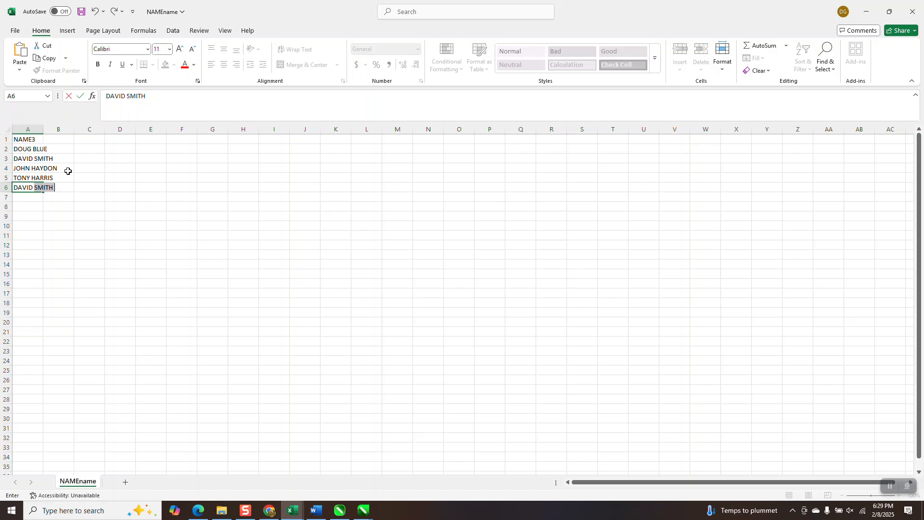
key(Return)
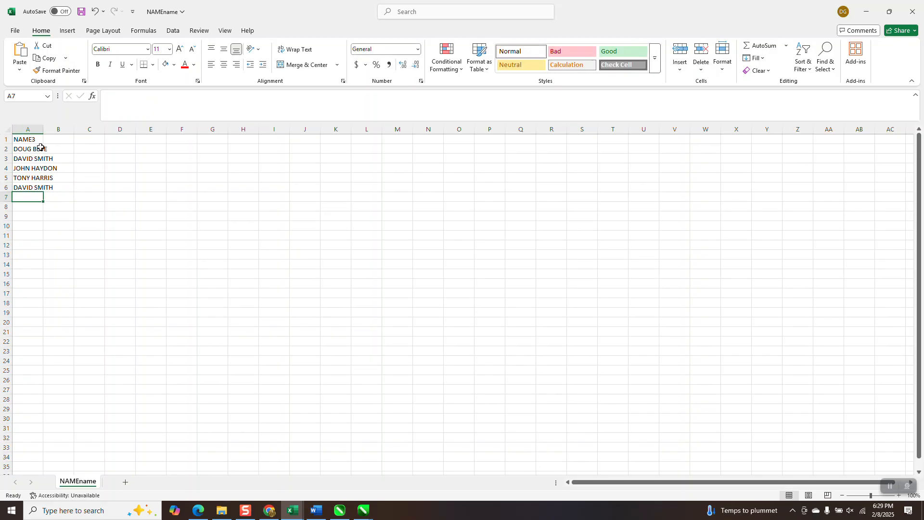
Save a copy of the workbook to the Desktop as NAME3 in CSV (Comma delimited) format
click(15, 32)
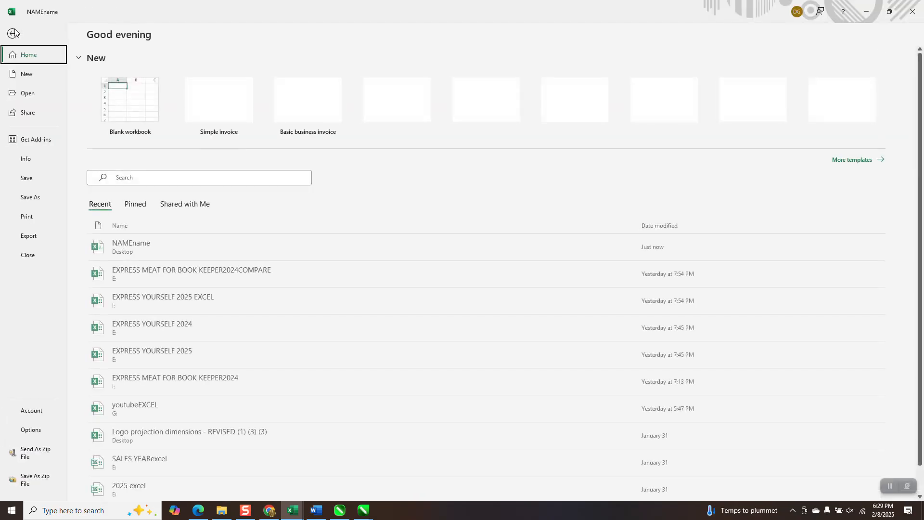
click(24, 199)
click(278, 111)
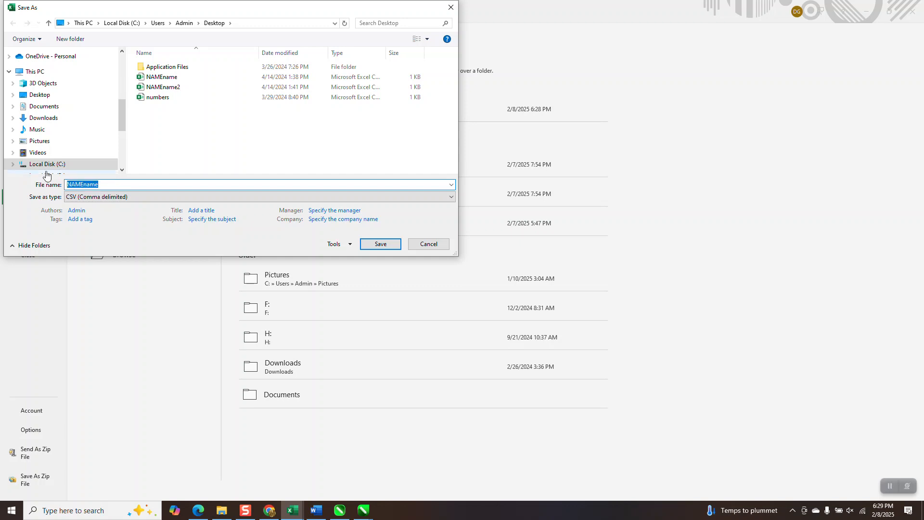
text(NAME)
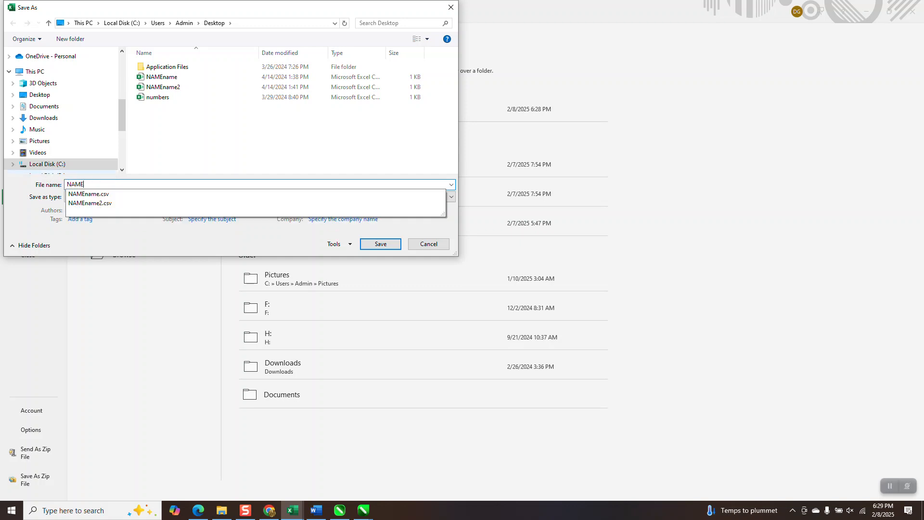
text(3)
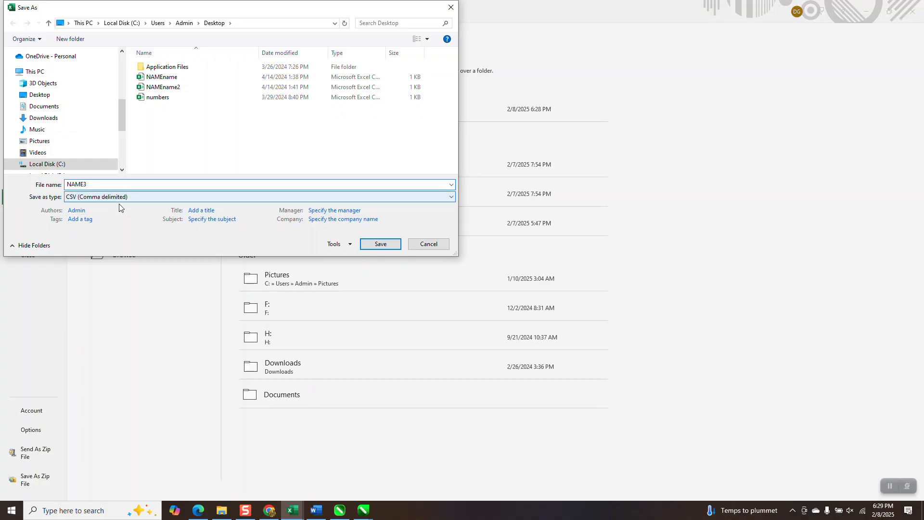
click(385, 245)
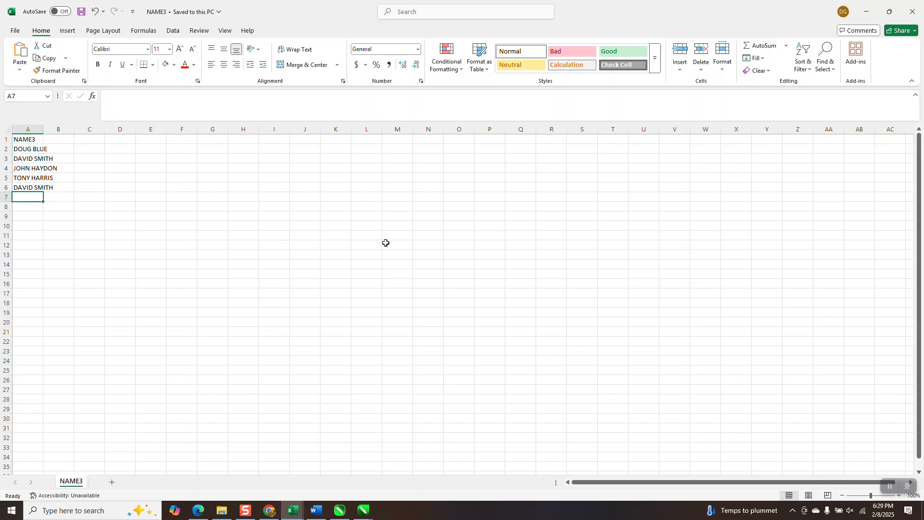
Switch to the woodcraft dog.cdr drawing in CorelDRAW and run the startNameIt script from NameItNumberIt
click(363, 510)
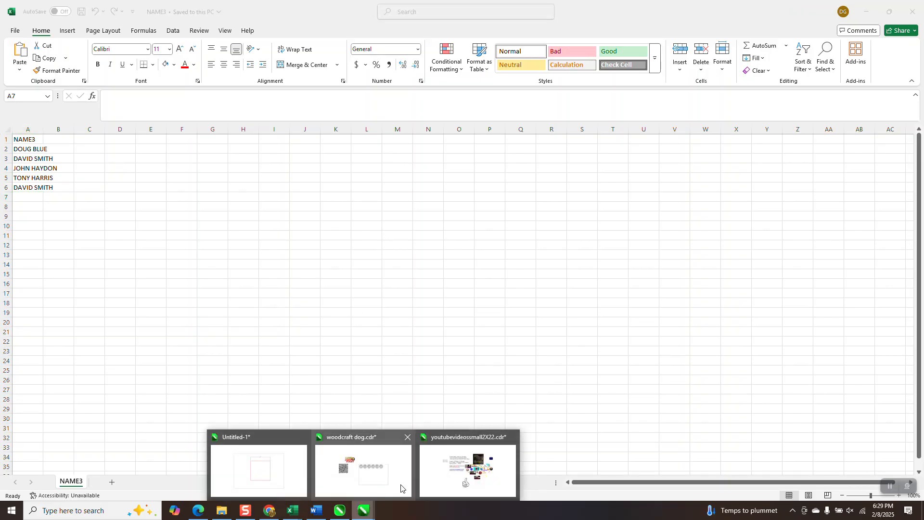
click(380, 487)
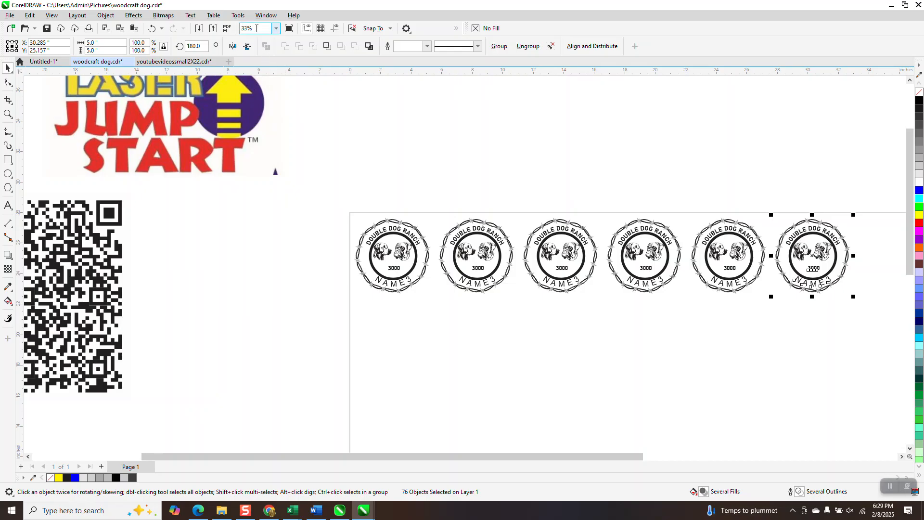
click(238, 16)
mouse_move(248, 68)
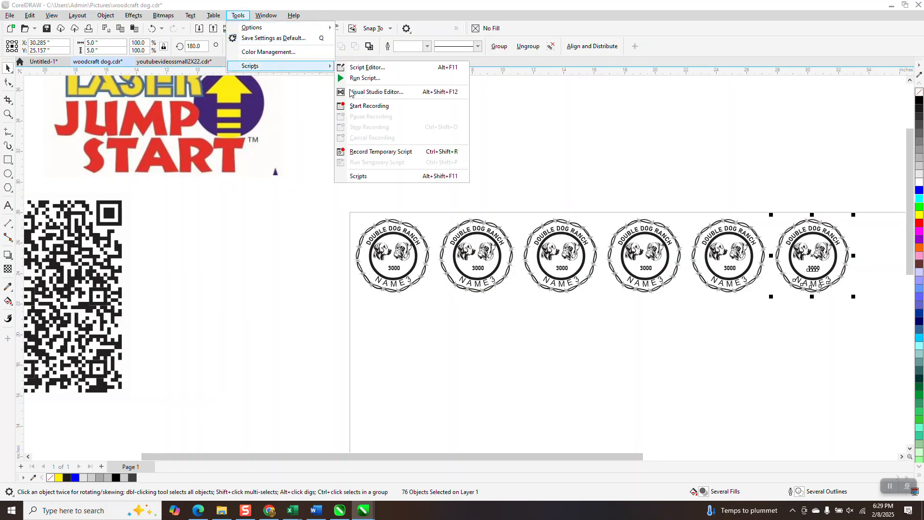
click(369, 175)
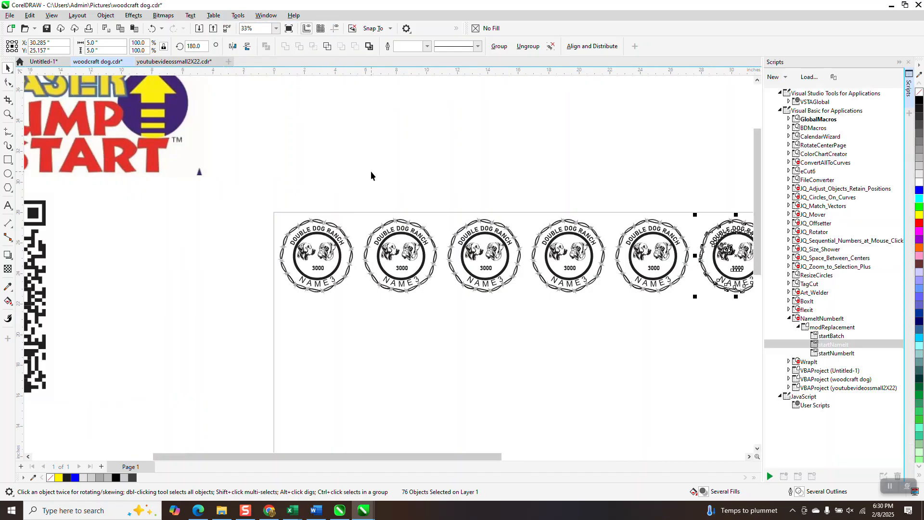
double_click(834, 348)
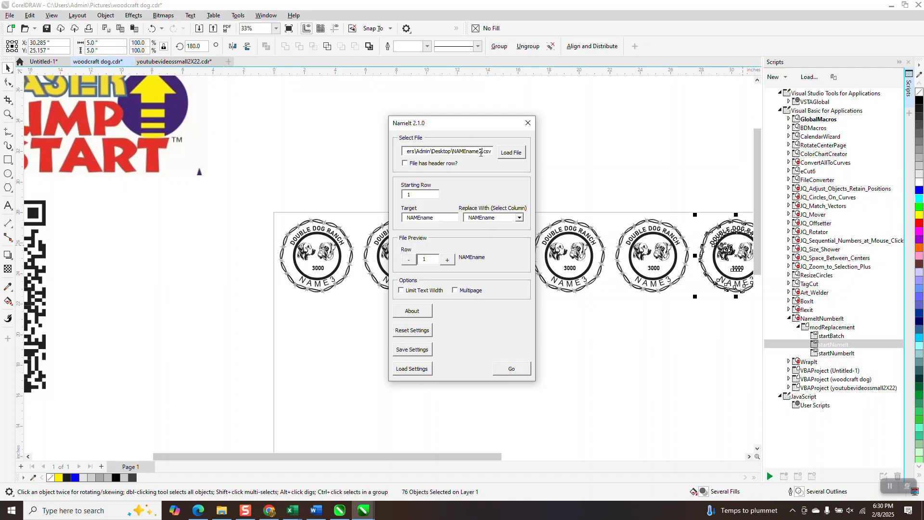
Load NAME3.csv from the Desktop as the NameIt source file
click(514, 153)
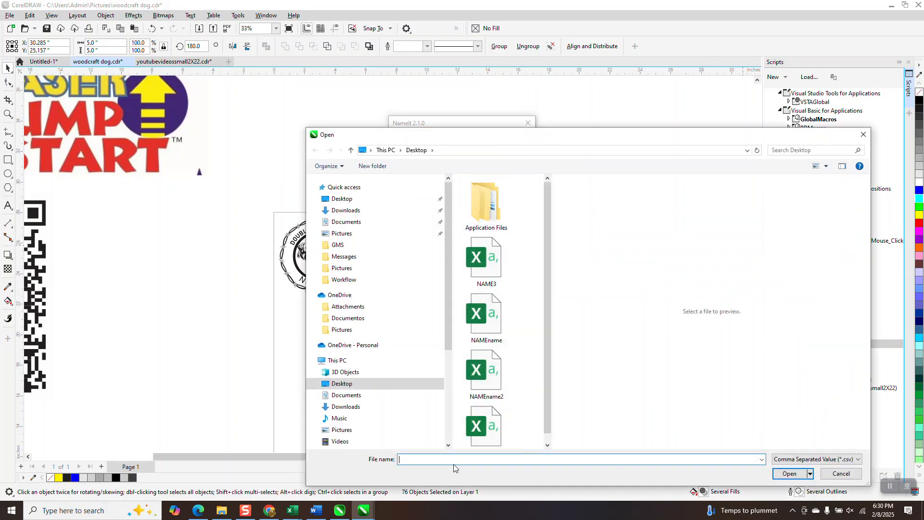
text(NA)
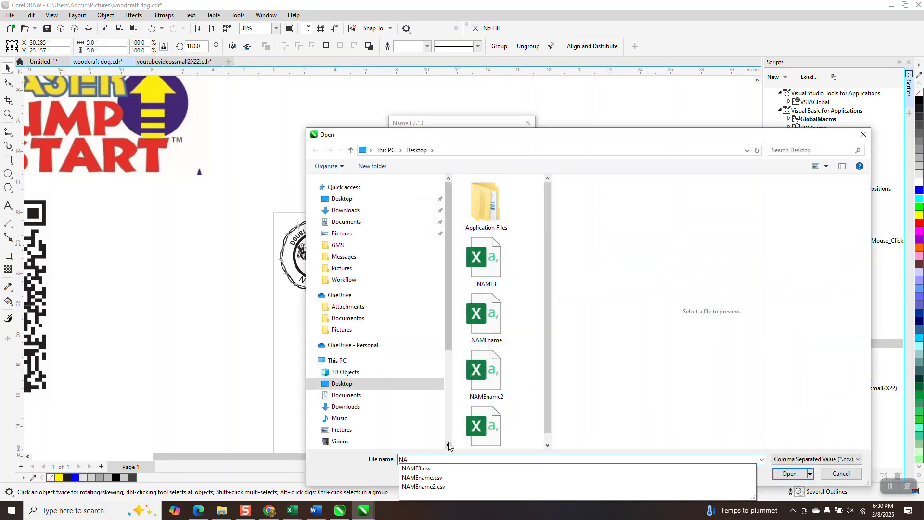
click(426, 473)
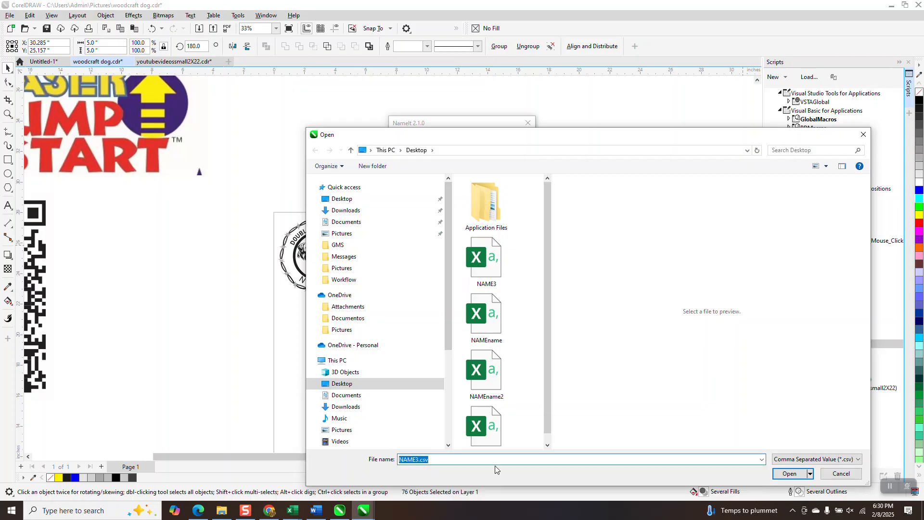
click(789, 473)
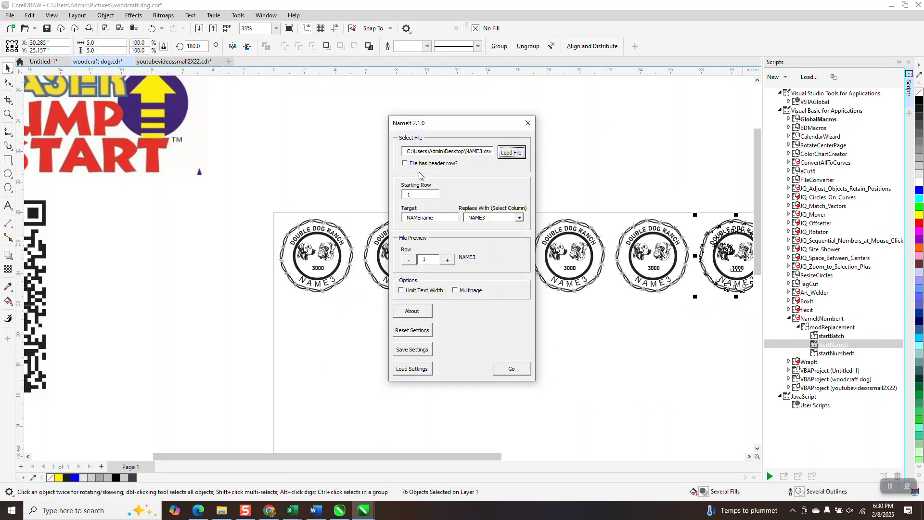
Set the NameIt target text to NAME3, check the file rows through row 4, and run the replacement
drag(435, 218, 408, 223)
text(NA)
click(448, 260)
click(448, 260)
click(448, 260)
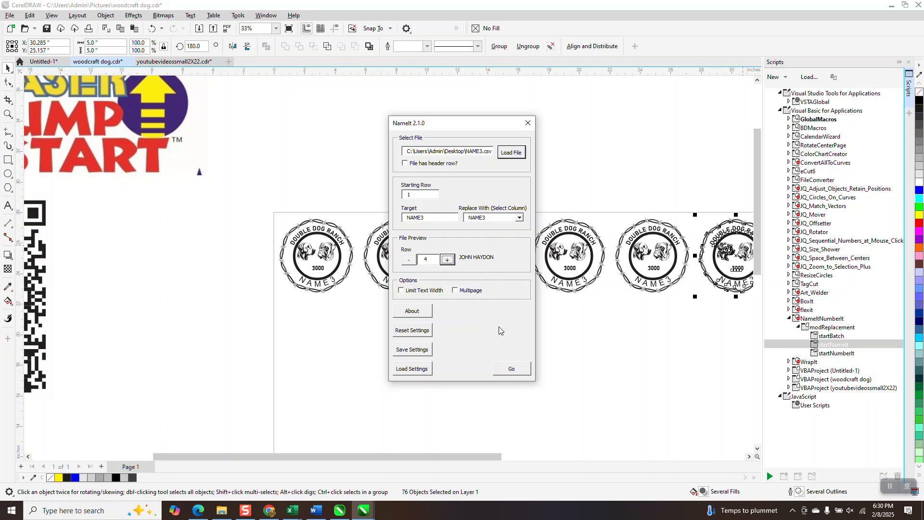
click(511, 373)
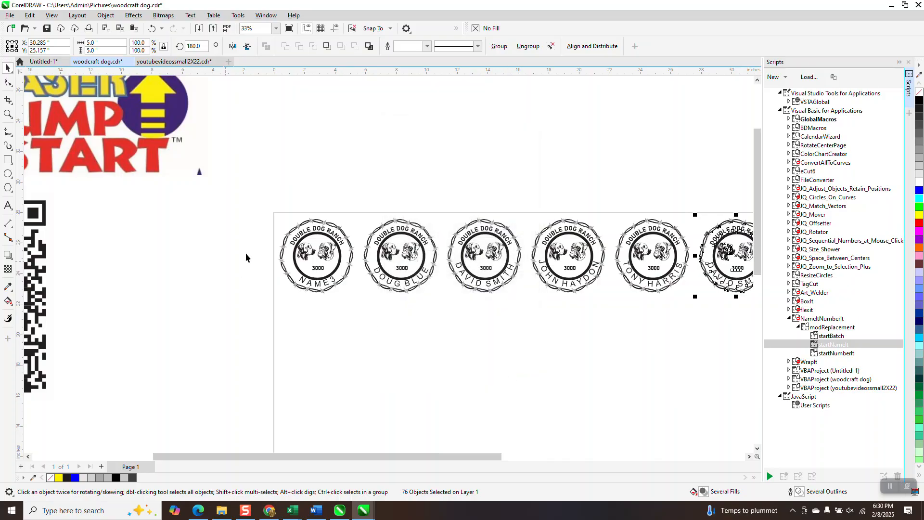
Examine the replaced names along the row of badges for how they fit inside the barbed-wire border
click(7, 114)
drag(361, 242, 464, 307)
scroll(462, 303, down, 5)
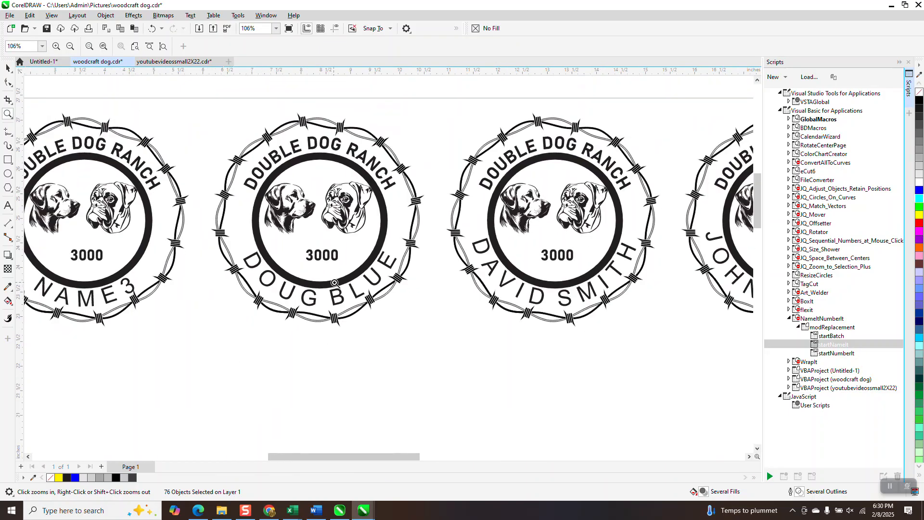
drag(574, 265, 692, 320)
scroll(562, 313, down, 4)
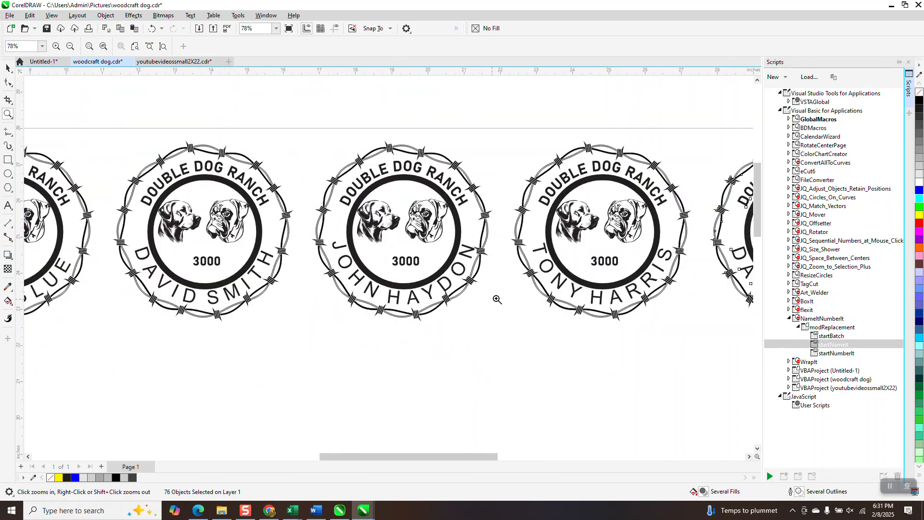
drag(521, 254, 705, 351)
scroll(524, 279, down, 2)
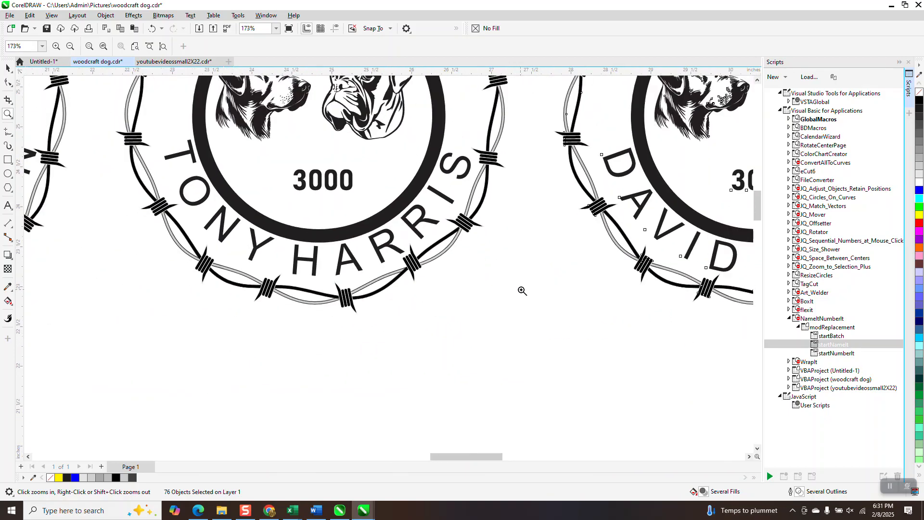
scroll(512, 295, down, 1)
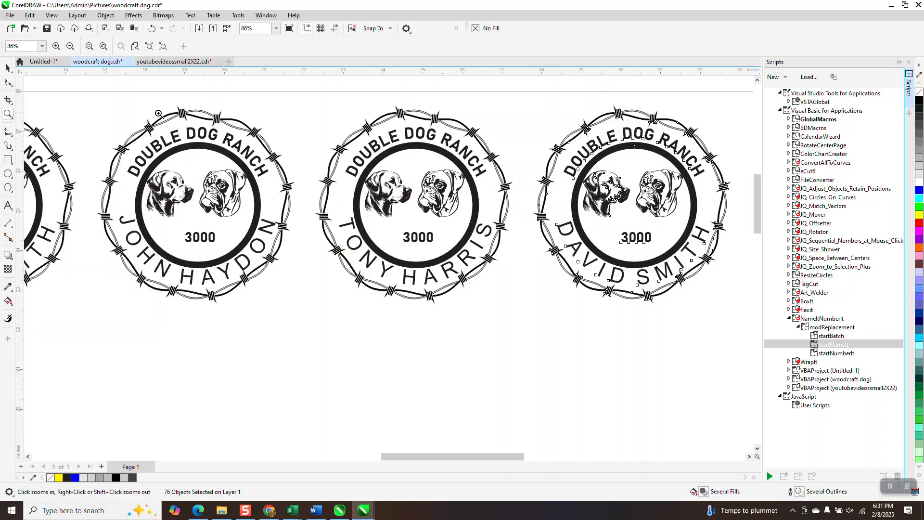
scroll(159, 114, down, 1)
click(12, 67)
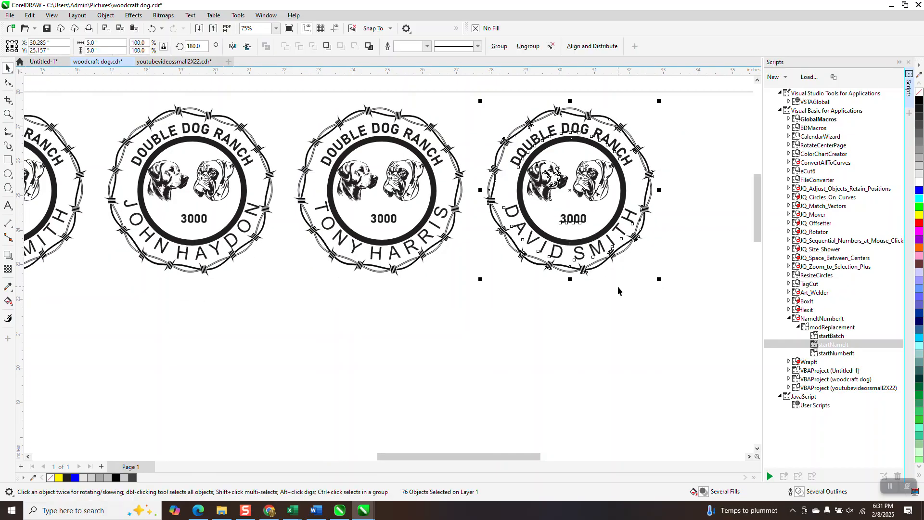
click(612, 244)
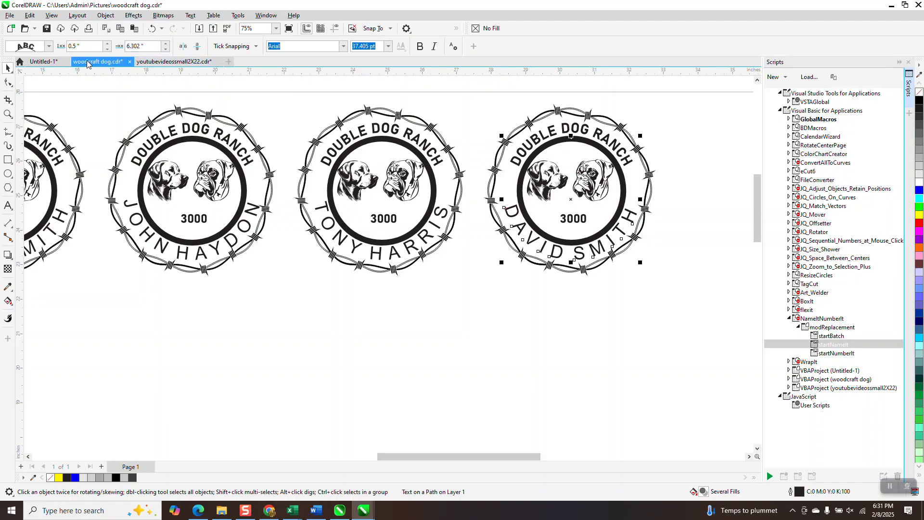
click(107, 16)
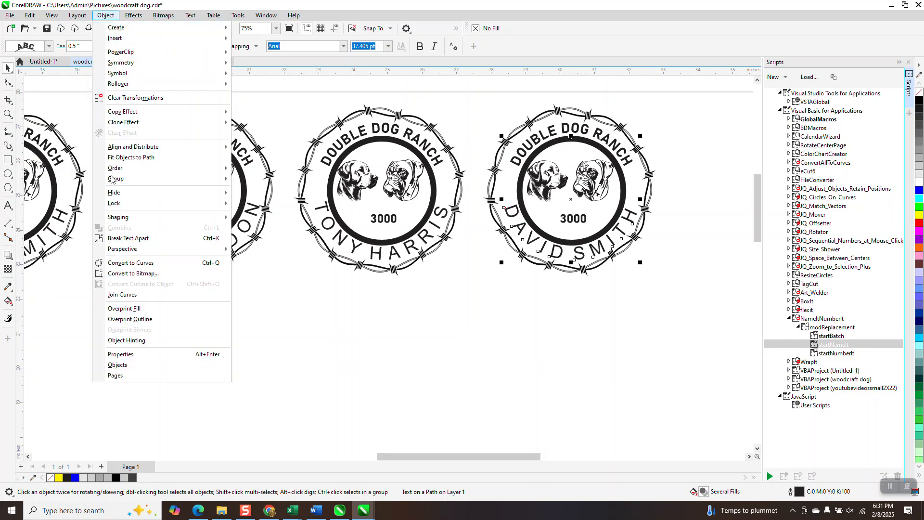
scroll(445, 331, down, 1)
click(474, 126)
Delete the five badges with replaced names, keeping only the first NAME3 badge
scroll(168, 163, down, 6)
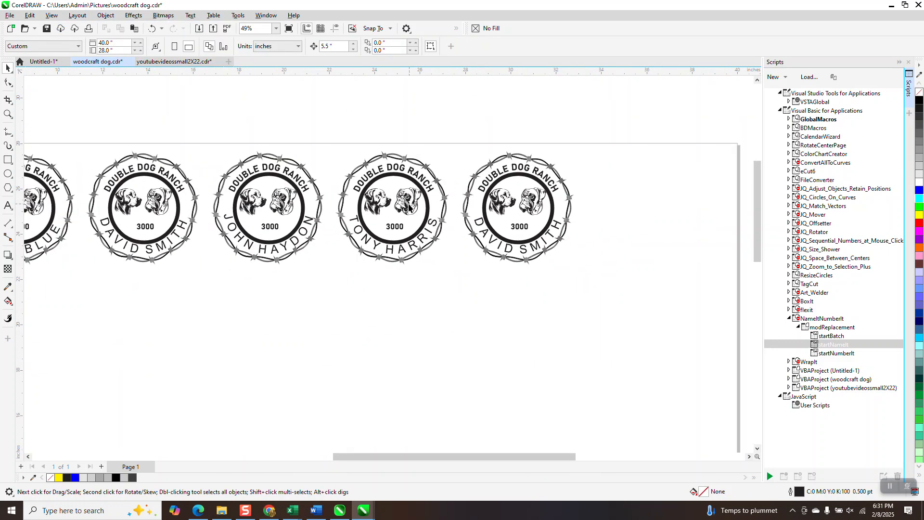
drag(145, 217, 426, 265)
key(Delete)
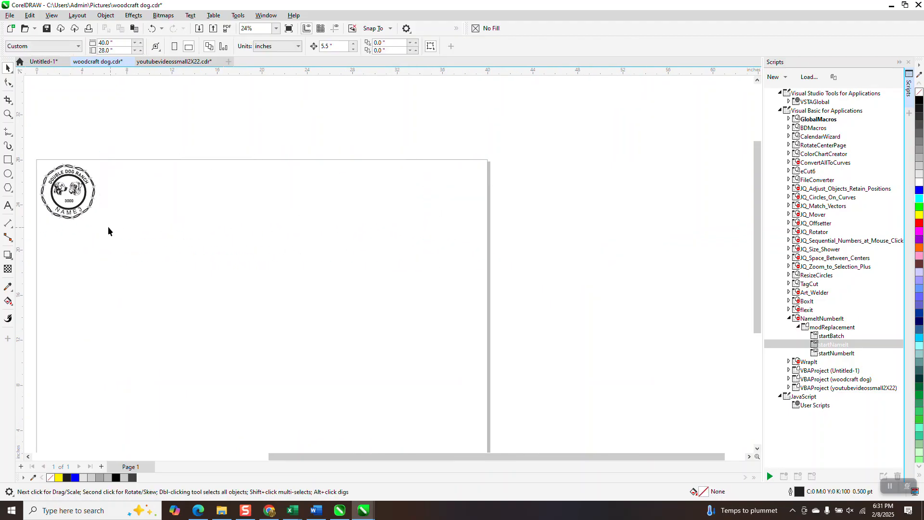
Break the curved NAME3 text apart from its path on the remaining badge and select the text alone
click(77, 214)
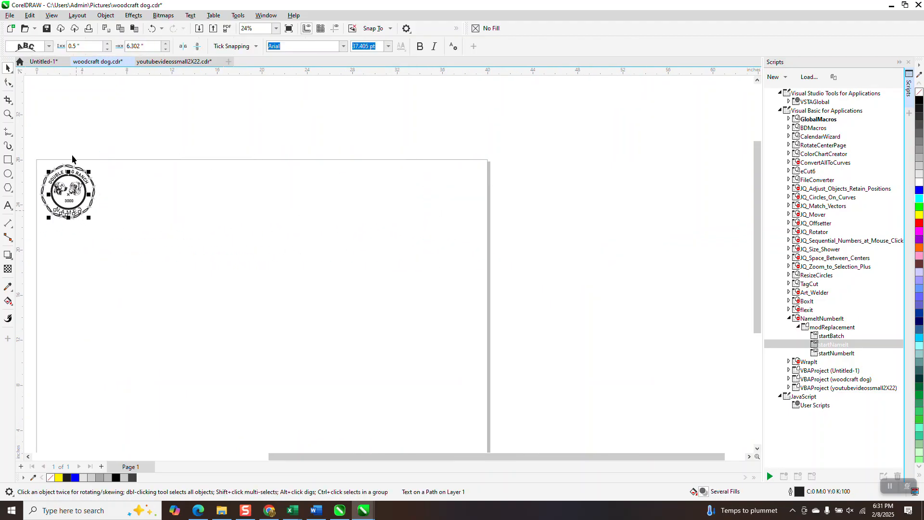
click(105, 15)
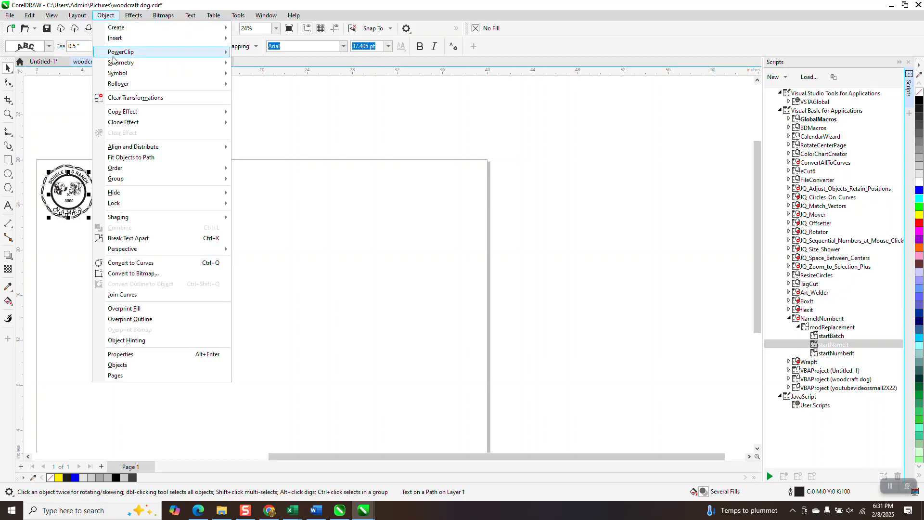
click(129, 238)
click(50, 151)
click(75, 214)
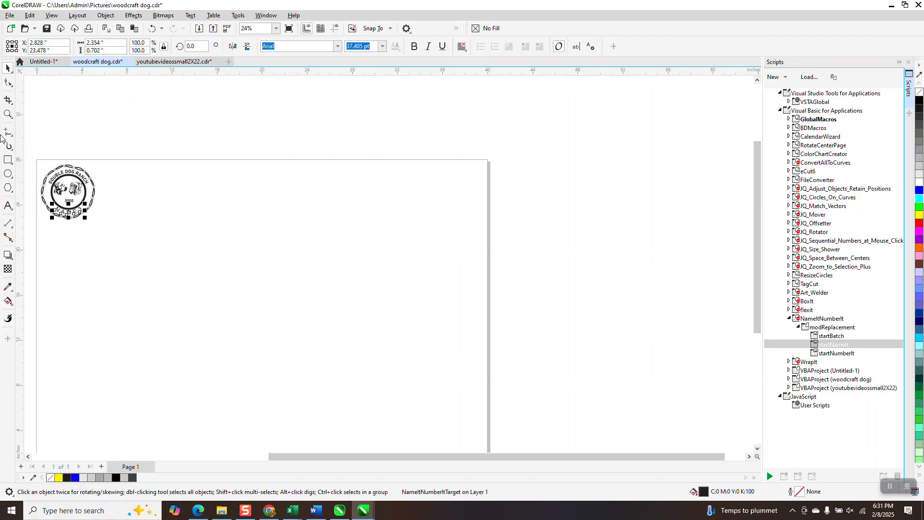
Try reducing the separated NAME3 text below the dog heads to an 18 pt font size
click(8, 114)
drag(56, 204, 140, 249)
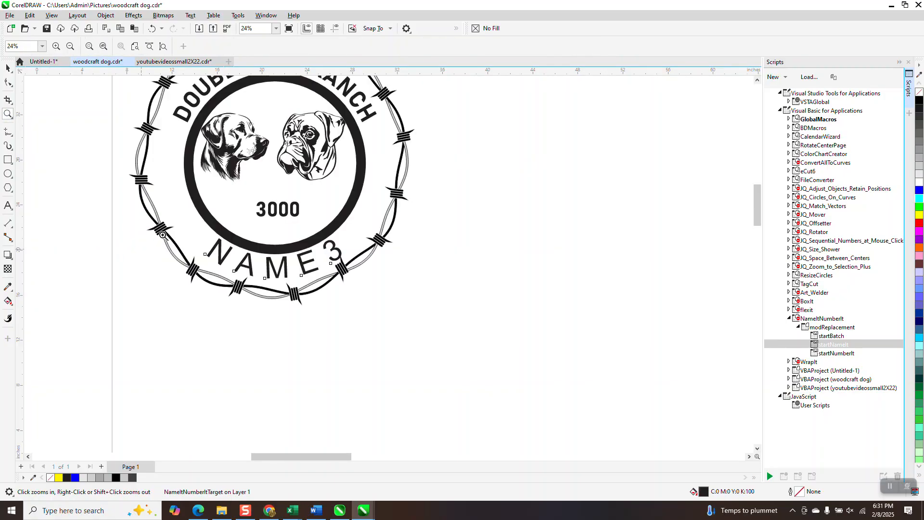
click(8, 68)
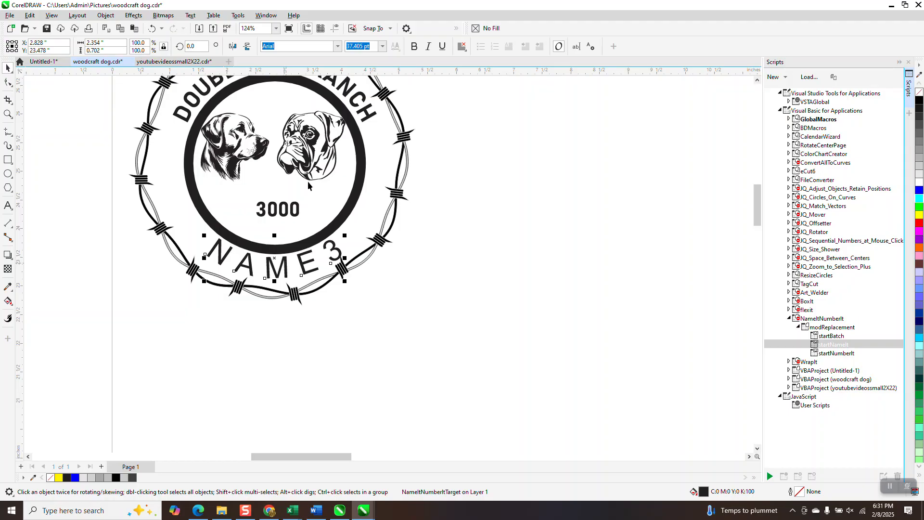
click(382, 47)
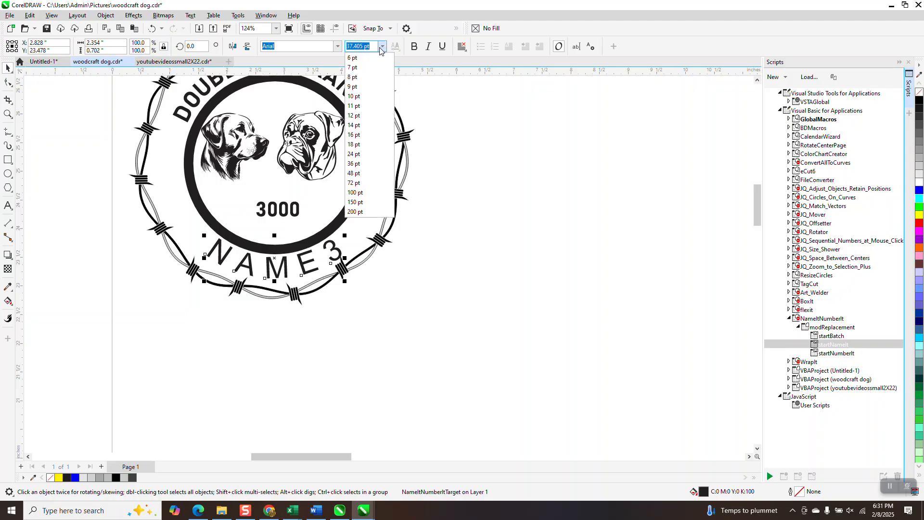
click(351, 144)
click(152, 28)
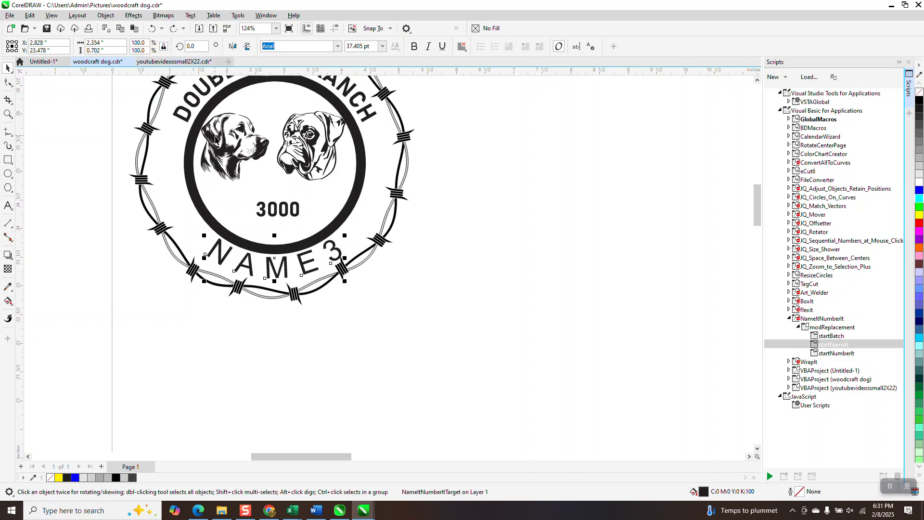
Try adjusting the letter spacing of the separated NAME3 text with the Shape tool
click(13, 87)
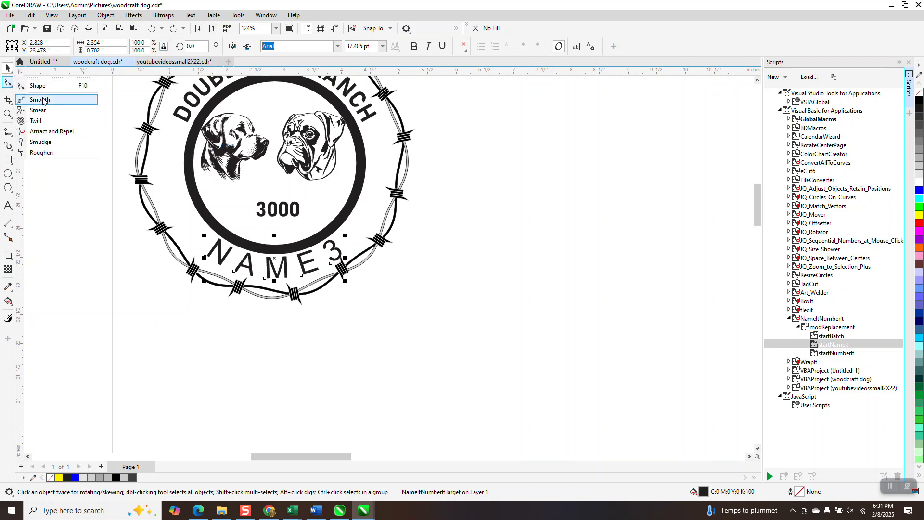
click(43, 87)
drag(346, 283, 342, 285)
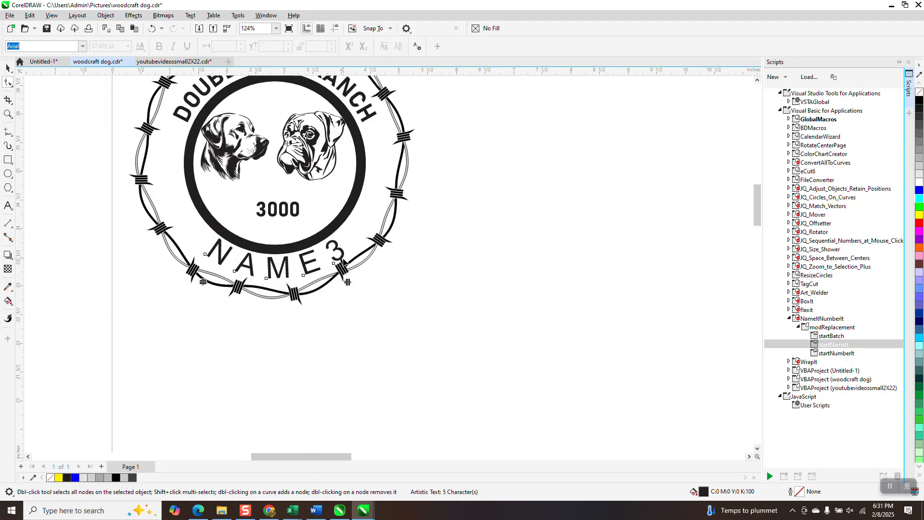
Delete the old NAME3 text and create new straight text reading NAME3 in 24 pt Arial on the blank area beside the badge
click(8, 68)
key(Delete)
click(8, 205)
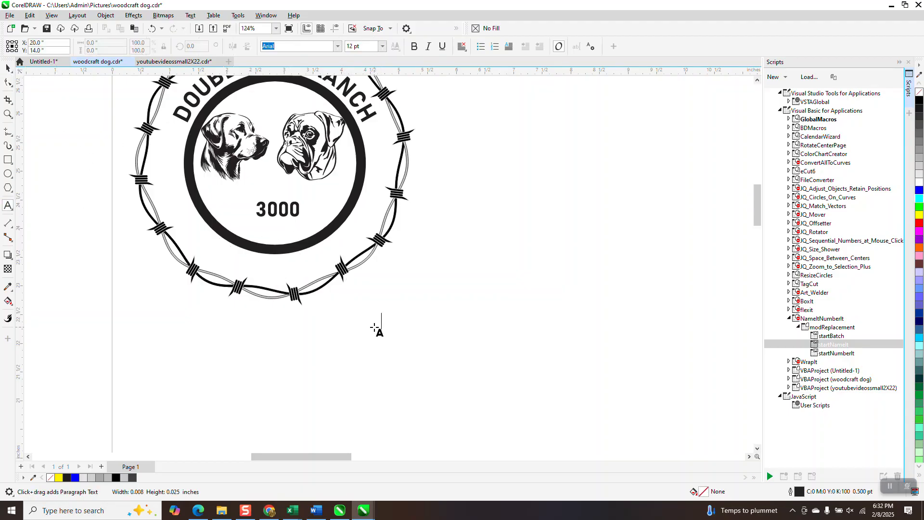
click(374, 328)
text(NA)
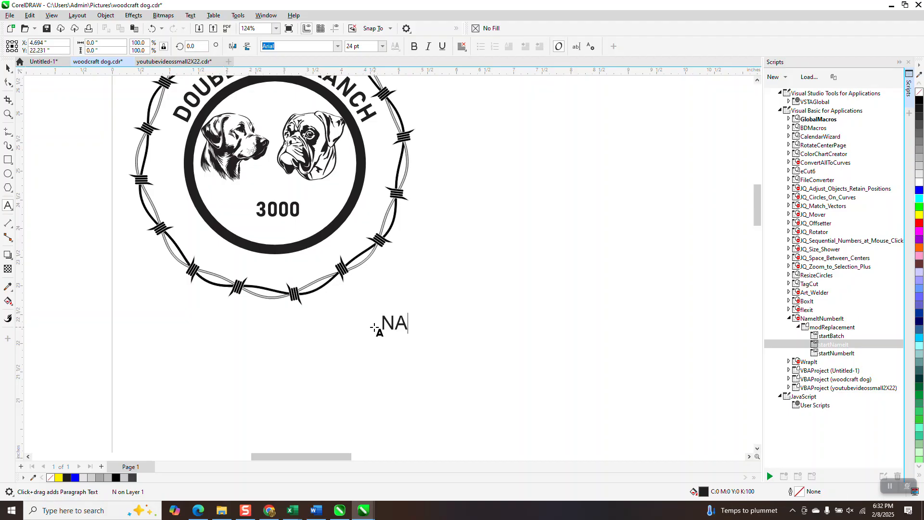
text(ME3)
key(Escape)
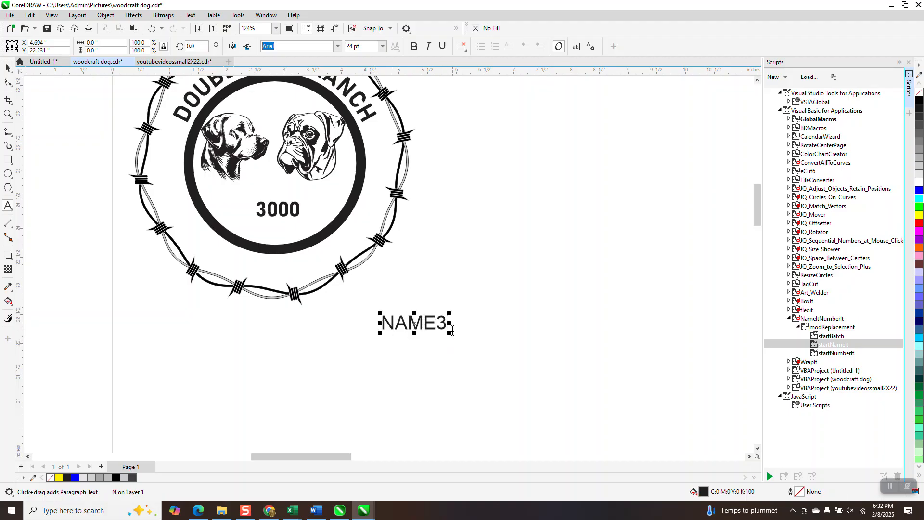
Center-align the new NAME3 text and fit it to the badge's inner ring, along its lower arc about 0.25 in away
click(461, 46)
click(480, 83)
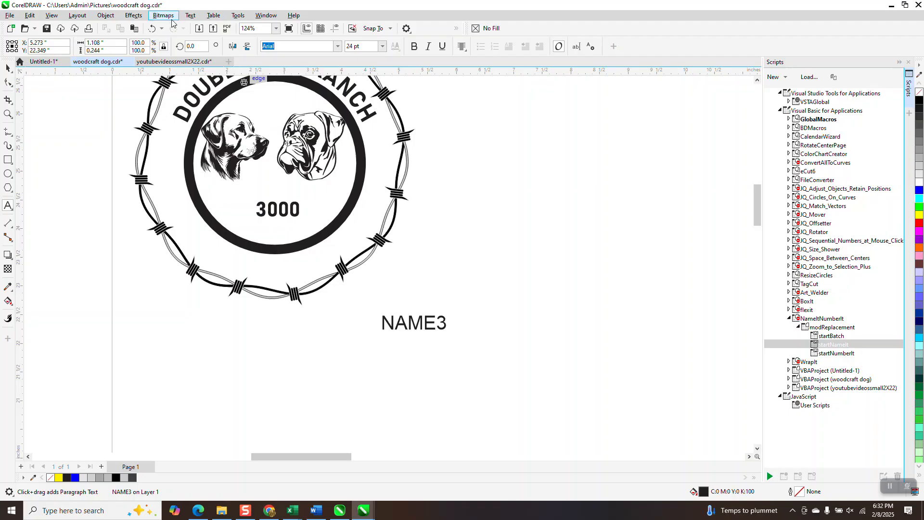
click(191, 16)
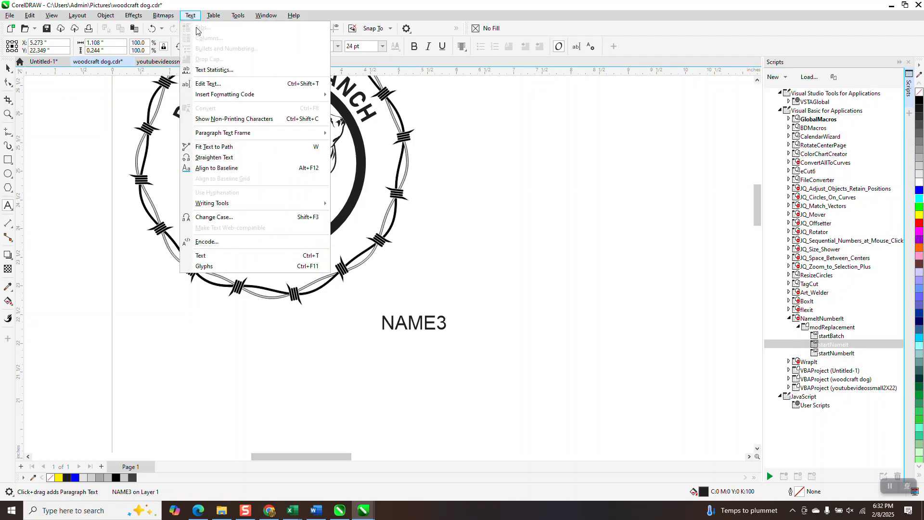
click(216, 147)
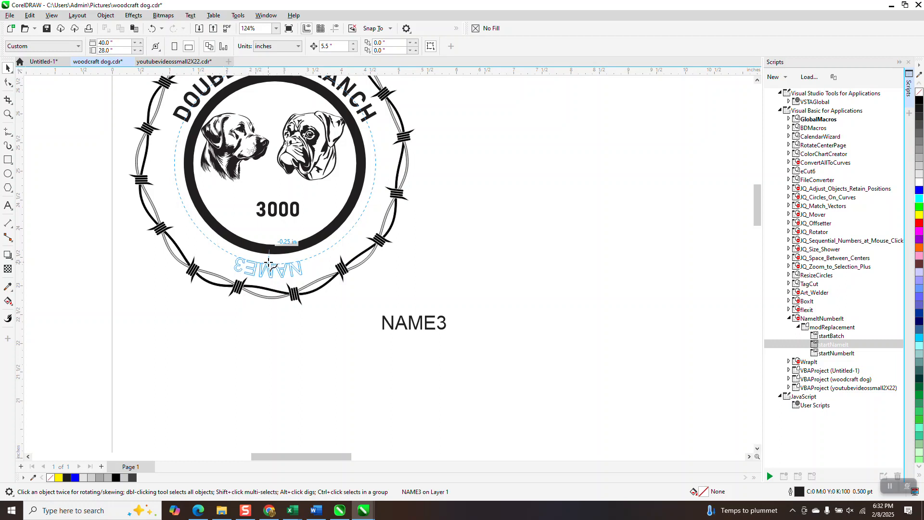
click(273, 264)
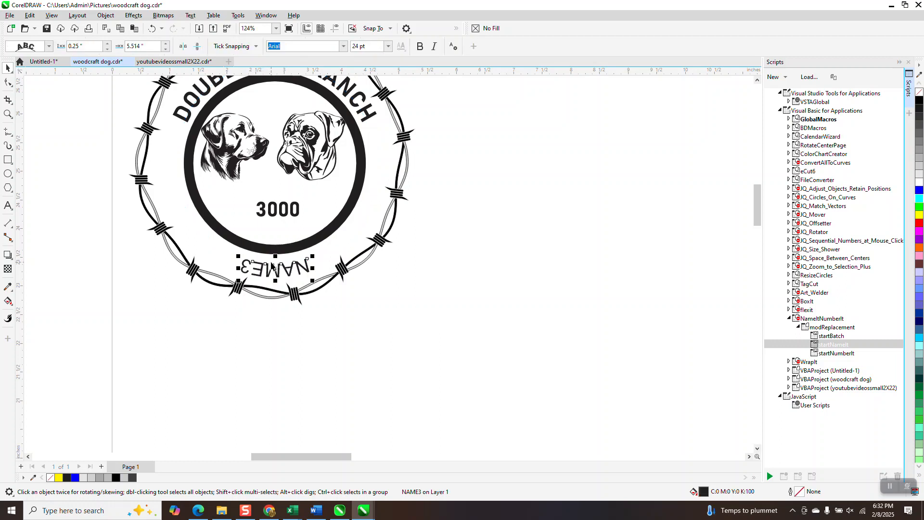
Mirror the fitted NAME3 text horizontally and vertically and set its distance from the path to 0.45 in
click(197, 47)
click(183, 46)
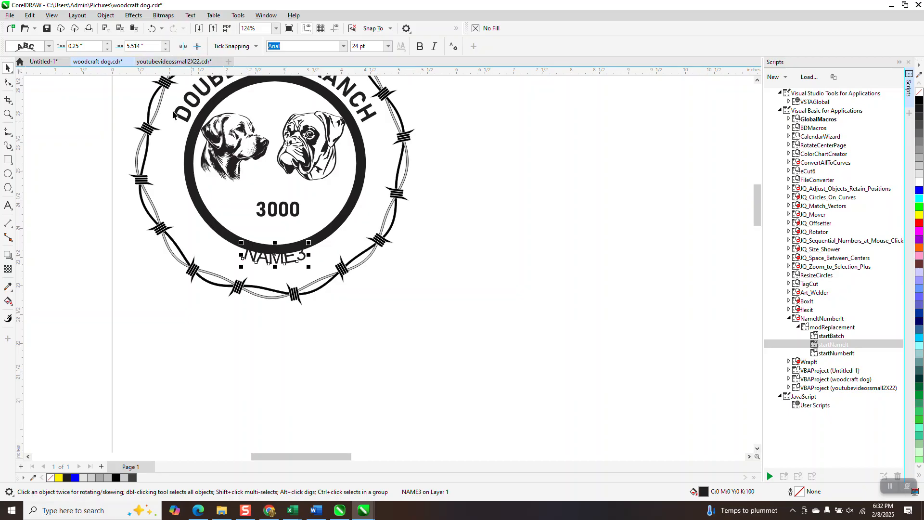
click(166, 49)
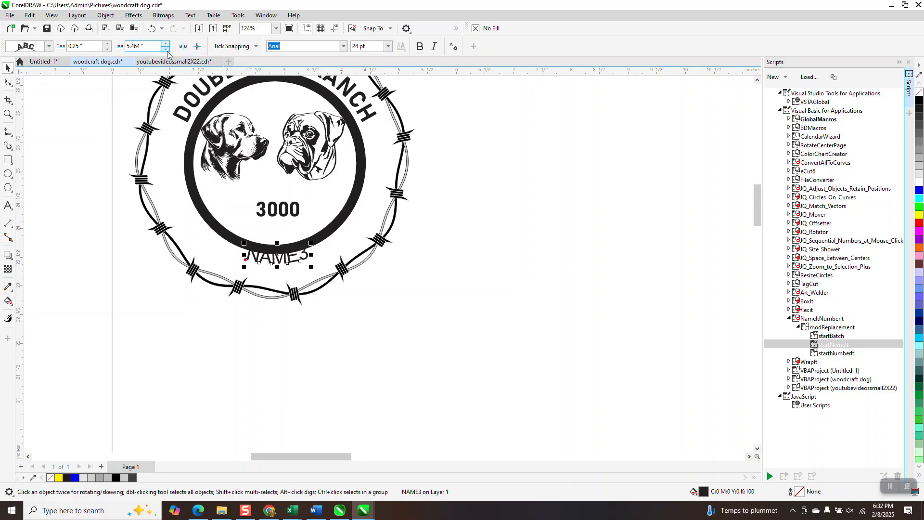
double_click(108, 49)
click(107, 44)
click(108, 44)
click(108, 44)
click(107, 44)
click(107, 43)
click(107, 43)
Set the NAME3 text's offset along the path to 6.164 in, centering it beneath the ring
click(143, 49)
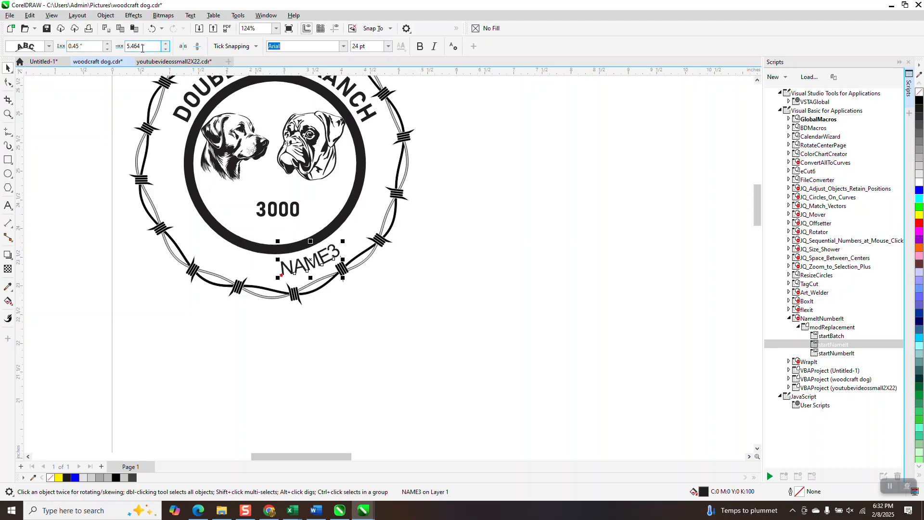
click(167, 44)
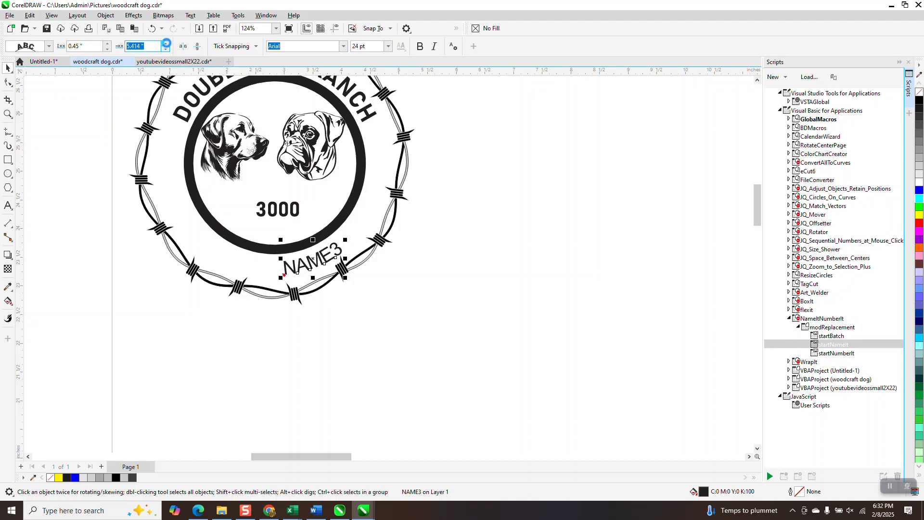
click(166, 44)
click(166, 44)
click(166, 44)
click(167, 44)
click(167, 44)
click(167, 43)
click(166, 44)
click(166, 44)
click(167, 44)
click(167, 44)
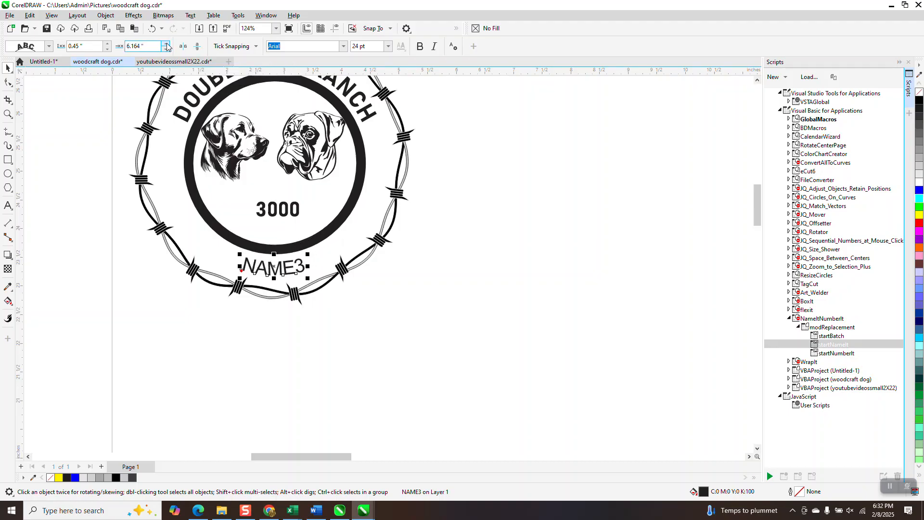
Duplicate the complete badge five times to form a row of six badges across the page
scroll(295, 319, down, 3)
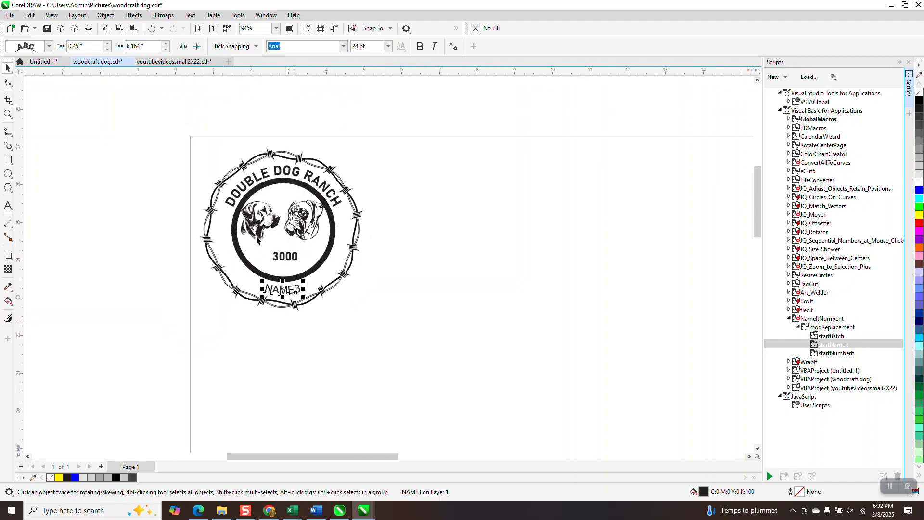
drag(191, 130, 441, 329)
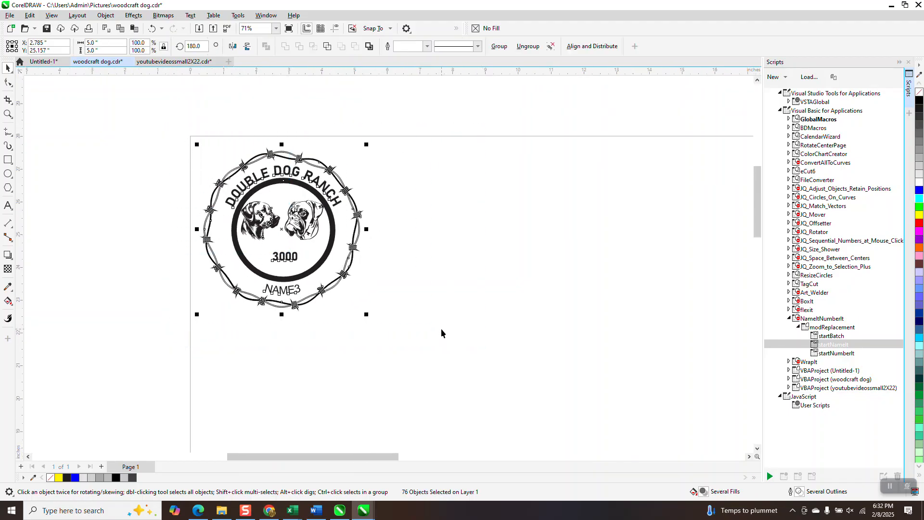
key(ctrl+d)
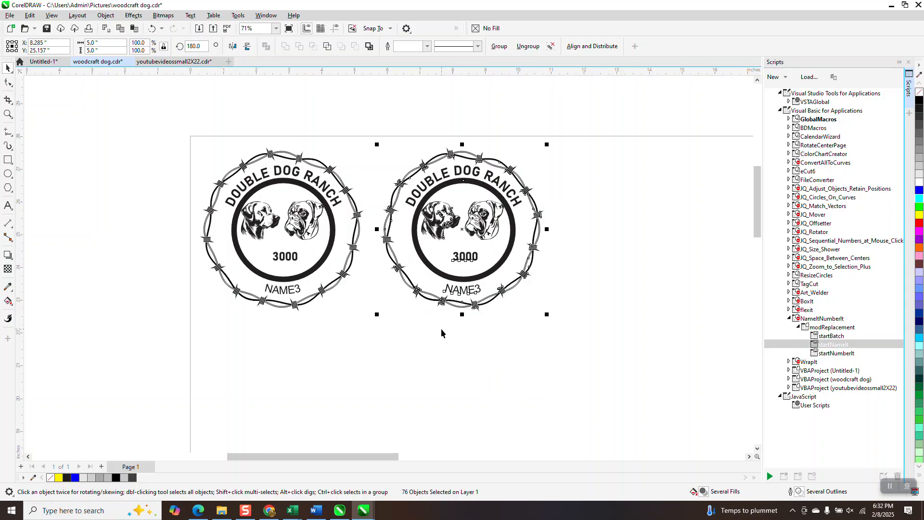
key(ctrl+d)
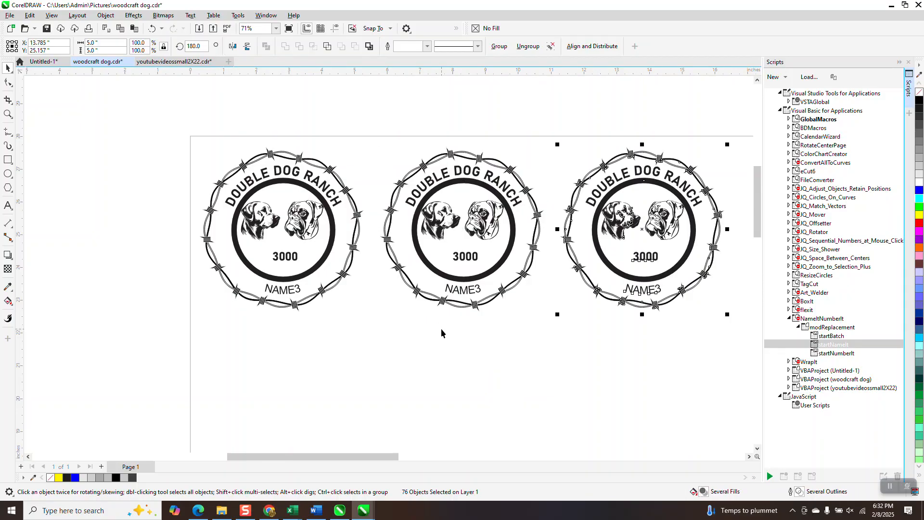
key(ctrl+d)
scroll(371, 250, down, 2)
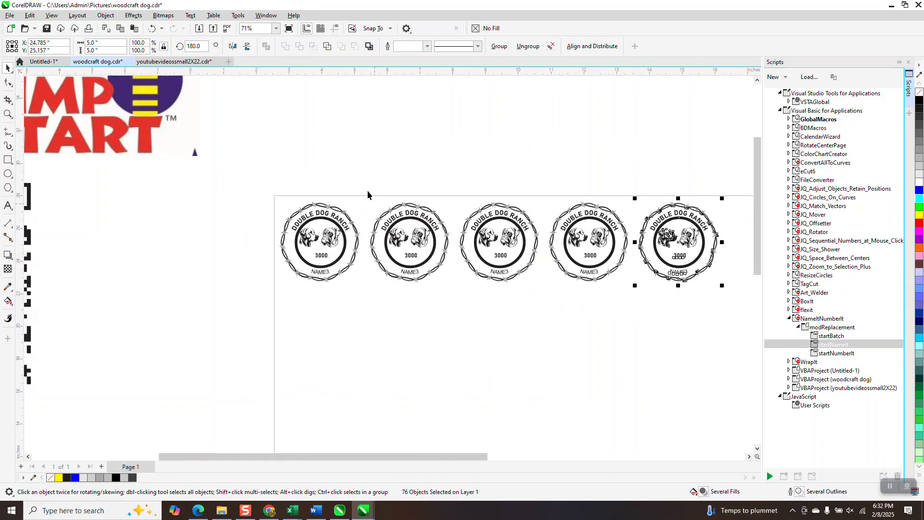
key(ctrl+d)
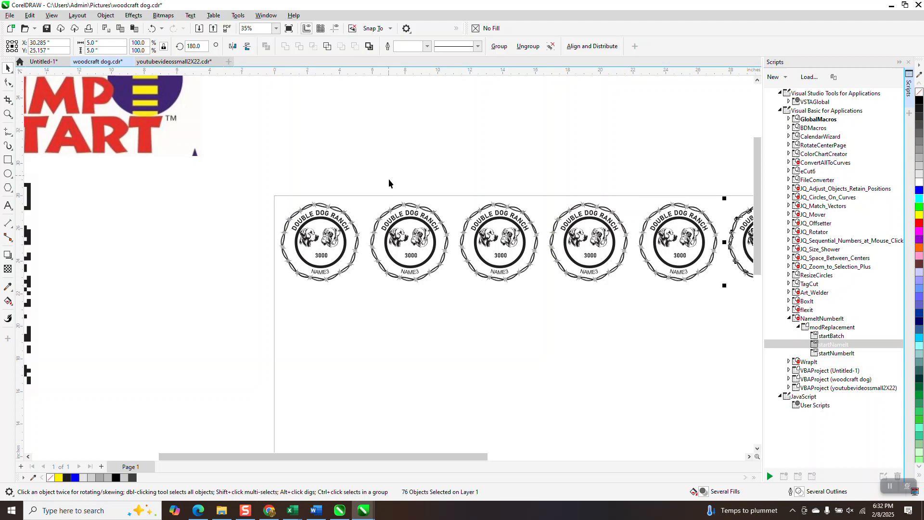
Select the NAME3 texts on all six badges, preview the NAME3.csv rows in NameIt, and run the replacement of target NAME3
scroll(413, 161, down, 1)
click(296, 265)
drag(285, 247, 749, 279)
double_click(840, 345)
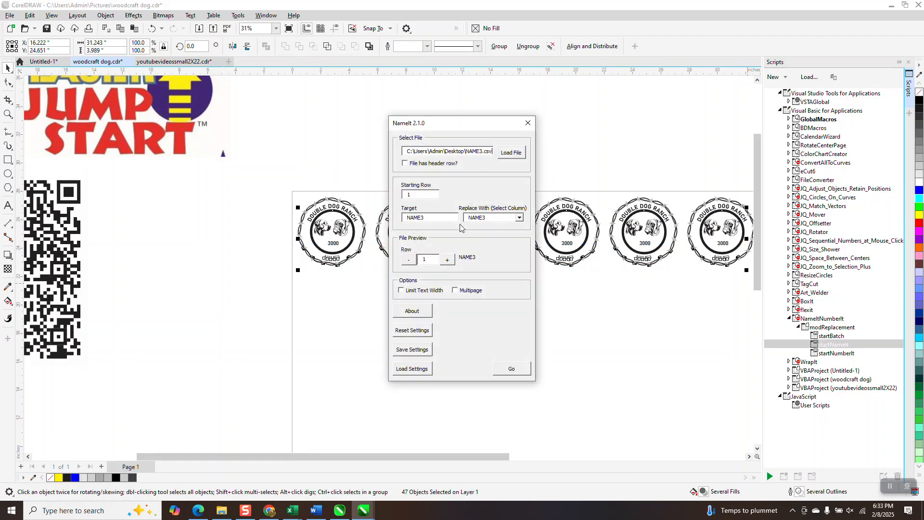
click(449, 262)
click(448, 261)
click(447, 261)
click(446, 260)
click(512, 372)
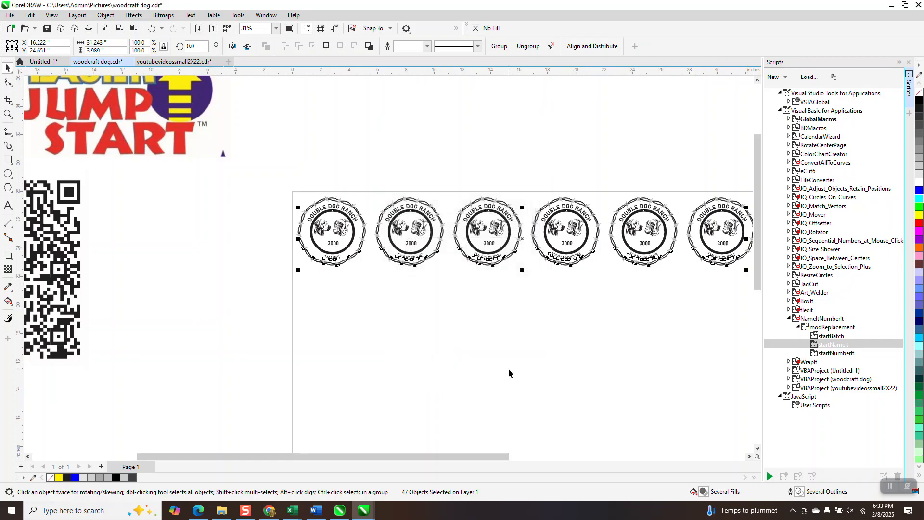
Examine how the replaced names fit between the ring and the barbed wire on each badge in the row
key(z)
drag(283, 232, 384, 280)
scroll(104, 226, down, 3)
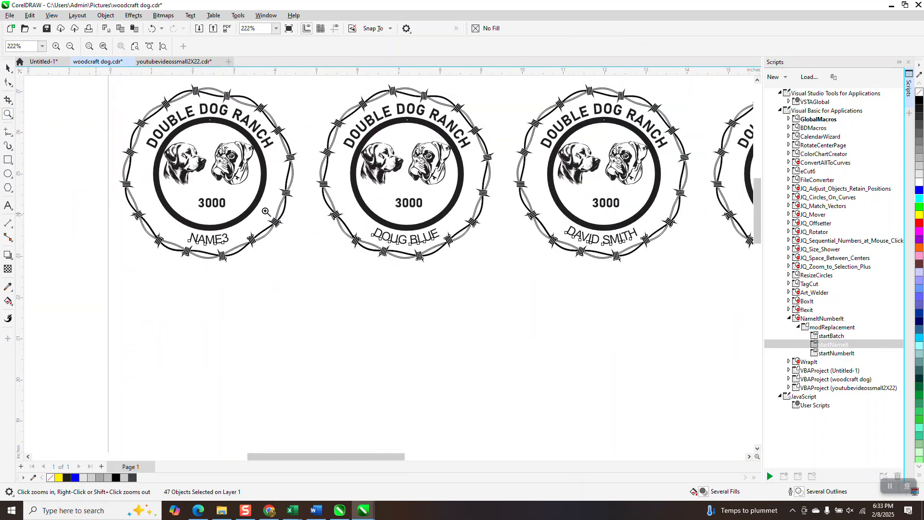
drag(307, 204, 461, 257)
scroll(398, 241, down, 4)
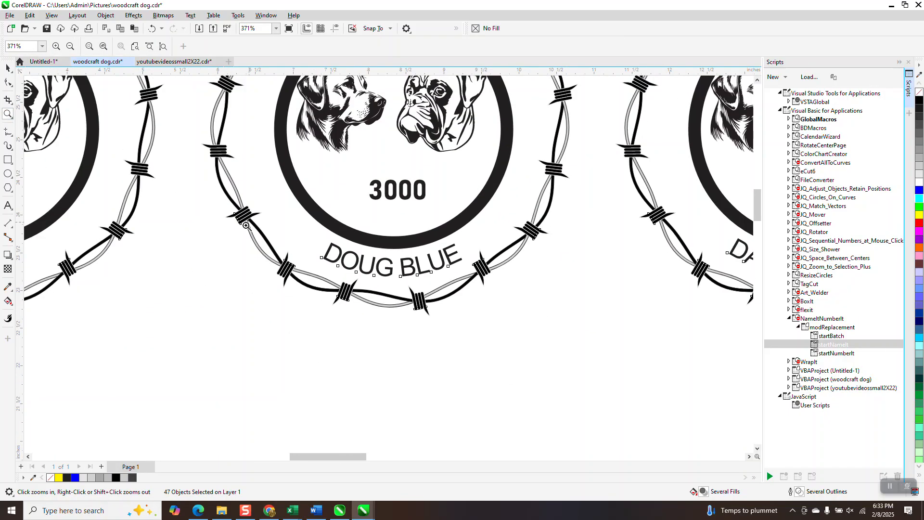
scroll(397, 240, down, 2)
drag(513, 229, 622, 265)
scroll(503, 268, down, 4)
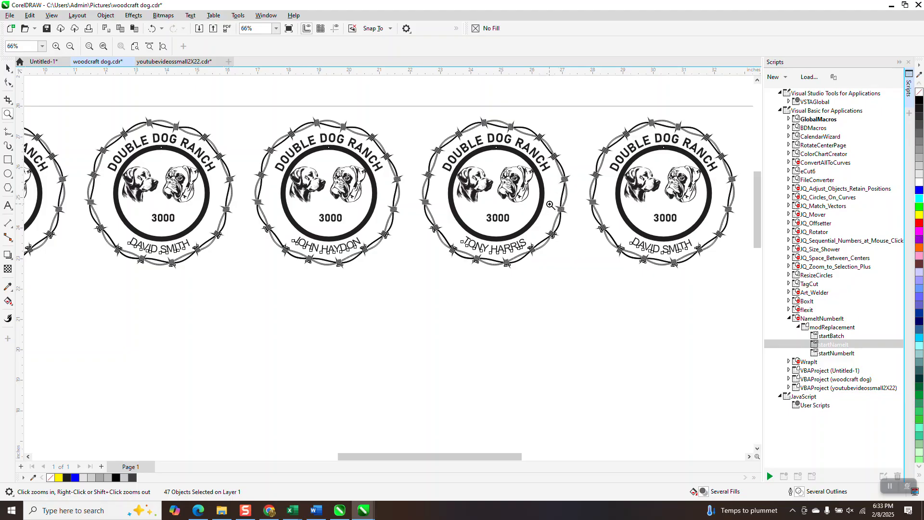
scroll(551, 193, down, 2)
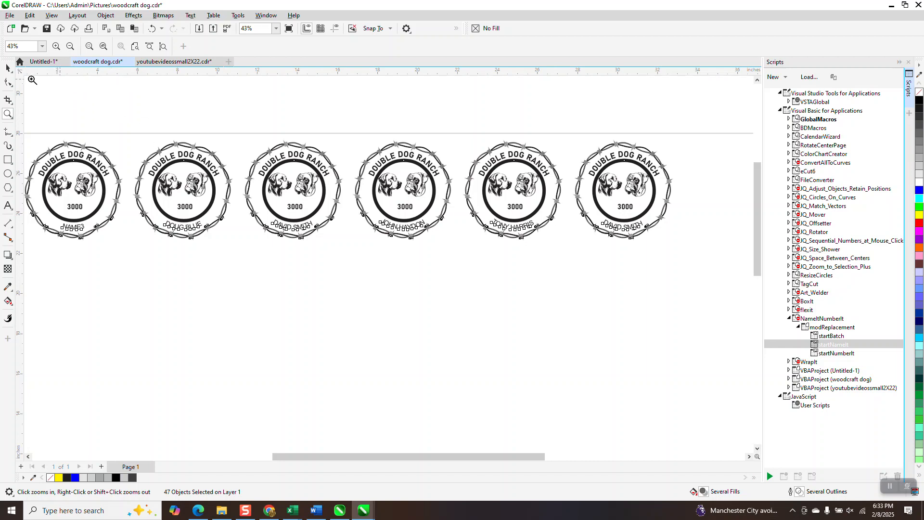
Inspect the second badge's curved name up close, compare it with the neighbouring badges, and clear the selection
click(7, 67)
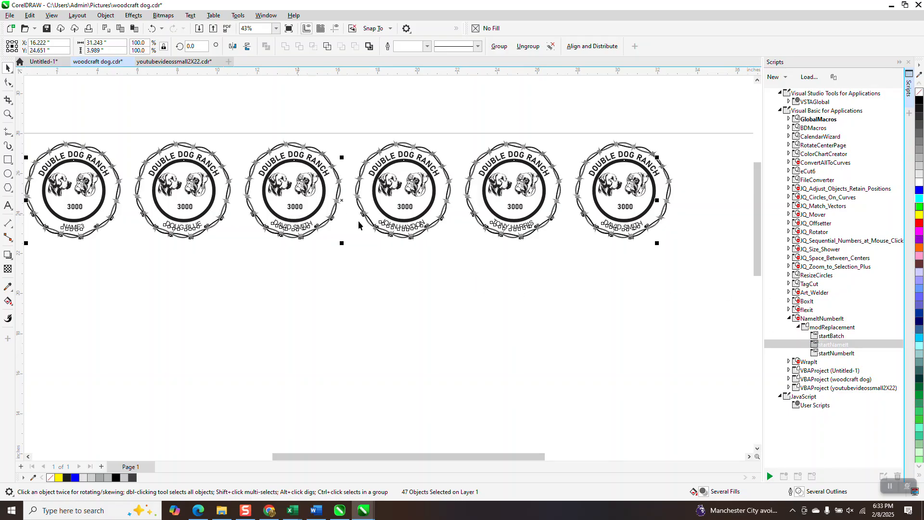
click(8, 114)
drag(154, 204, 220, 250)
scroll(236, 243, down, 2)
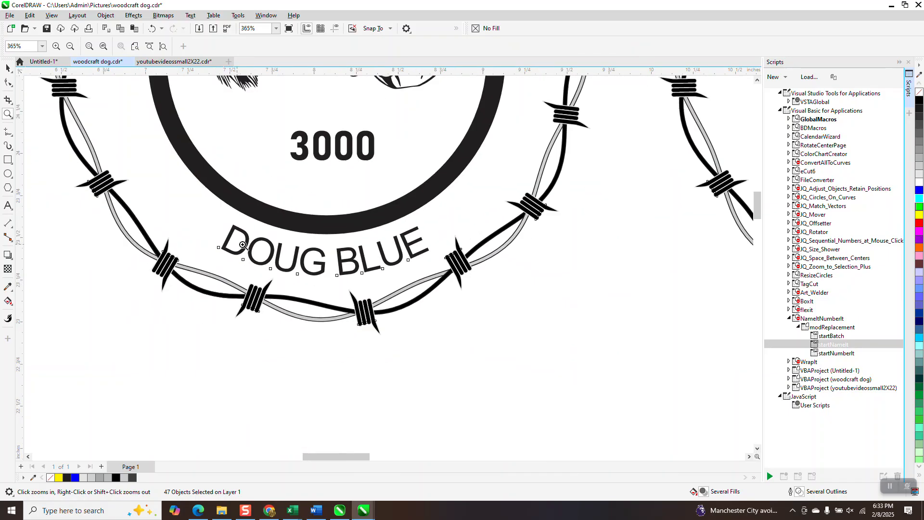
scroll(252, 241, down, 5)
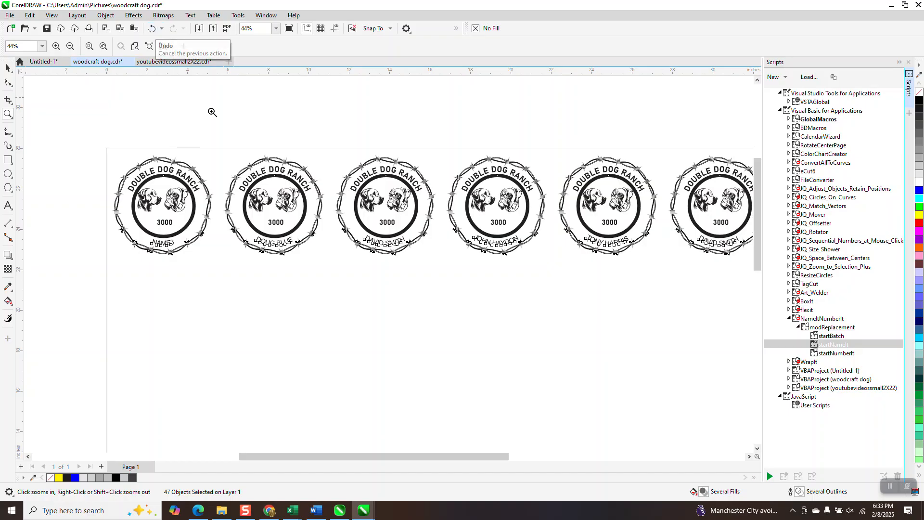
drag(228, 150, 649, 275)
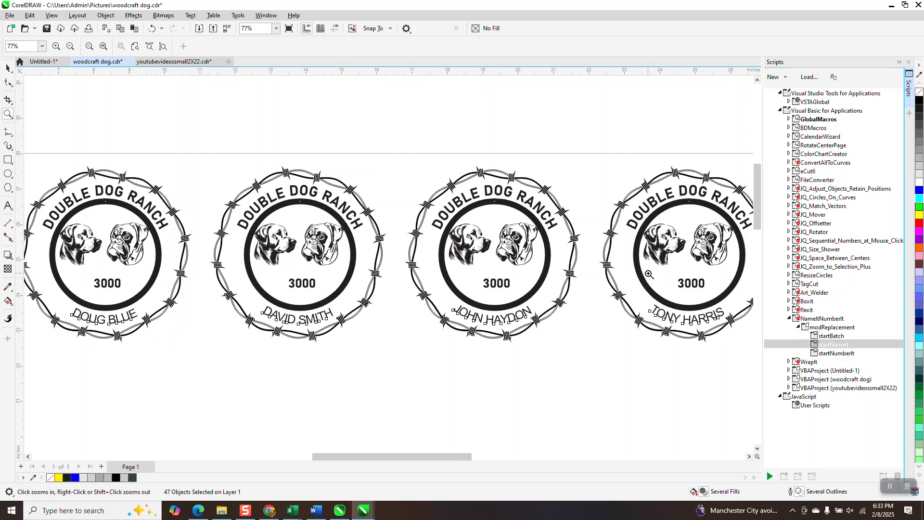
click(9, 68)
click(201, 100)
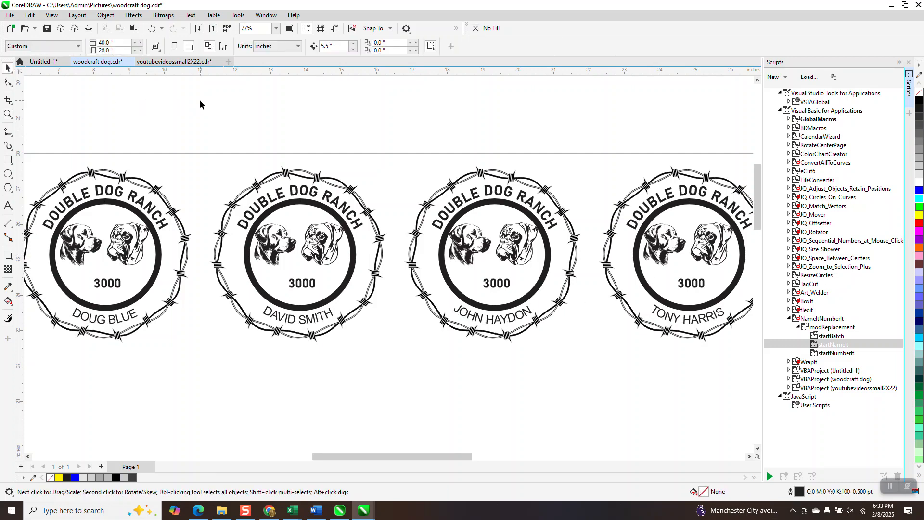